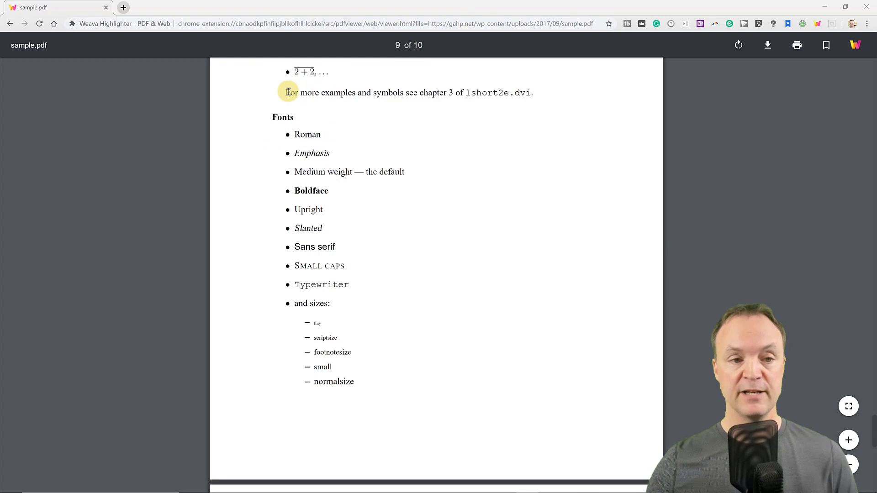
- Select the Fonts section text on page 9 of sample.pdf, then clear the selection
{"action": "left_click_drag", "start_coordinate": [287, 92], "coordinate": [555, 114]}
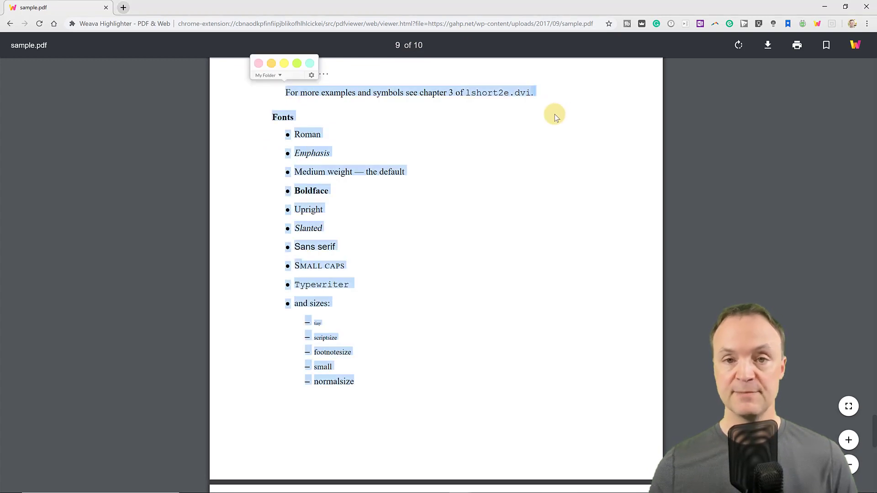
{"action": "left_click", "coordinate": [514, 142]}
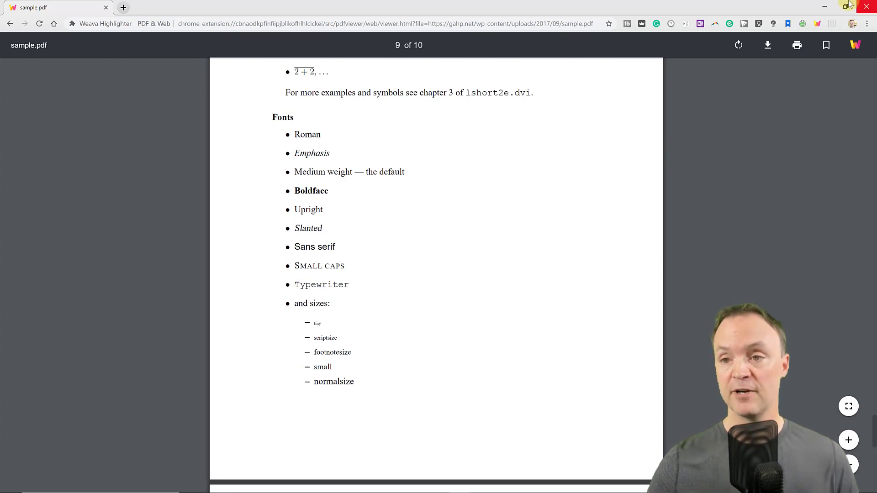
- Minimize Chrome, launch PDFelement, and open sample.pdf from the PDFelement 7 folder
{"action": "left_click", "coordinate": [825, 6]}
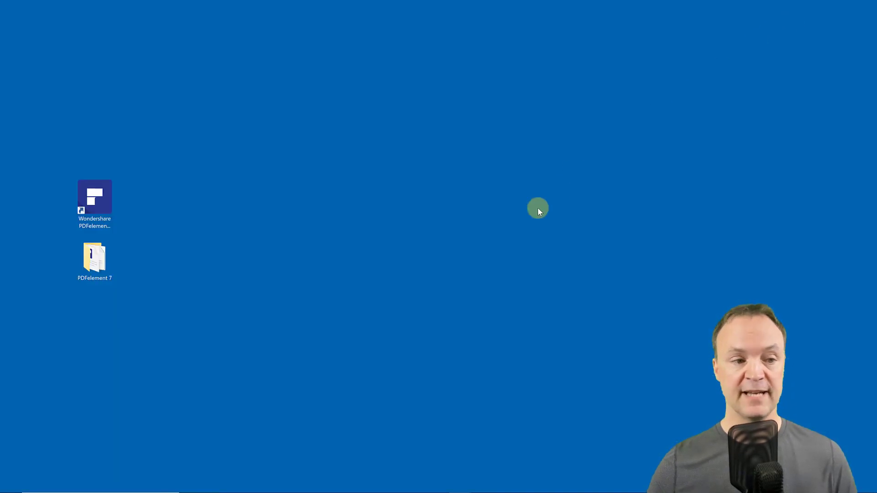
{"action": "double_click", "coordinate": [107, 198]}
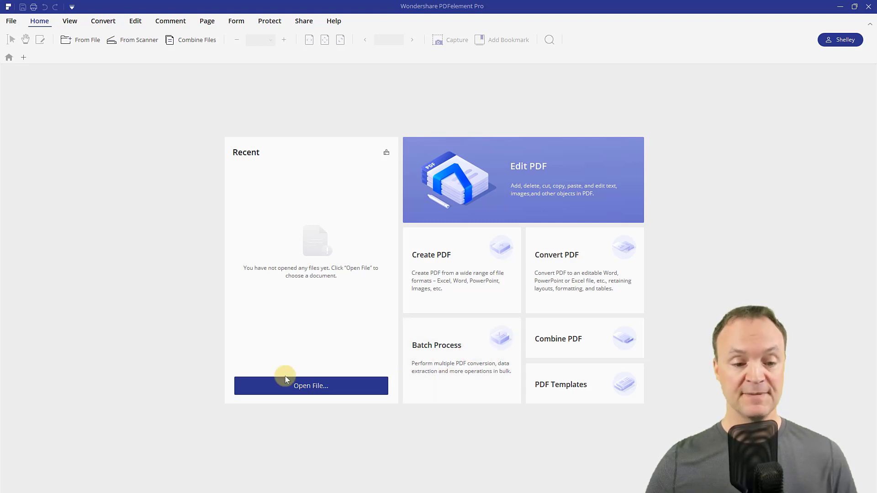
{"action": "left_click", "coordinate": [321, 387]}
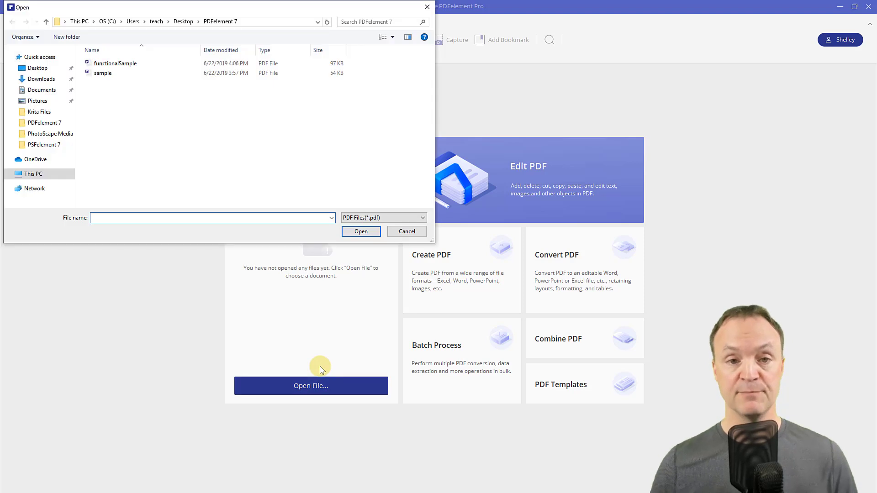
{"action": "left_click", "coordinate": [121, 73]}
{"action": "left_click", "coordinate": [361, 231]}
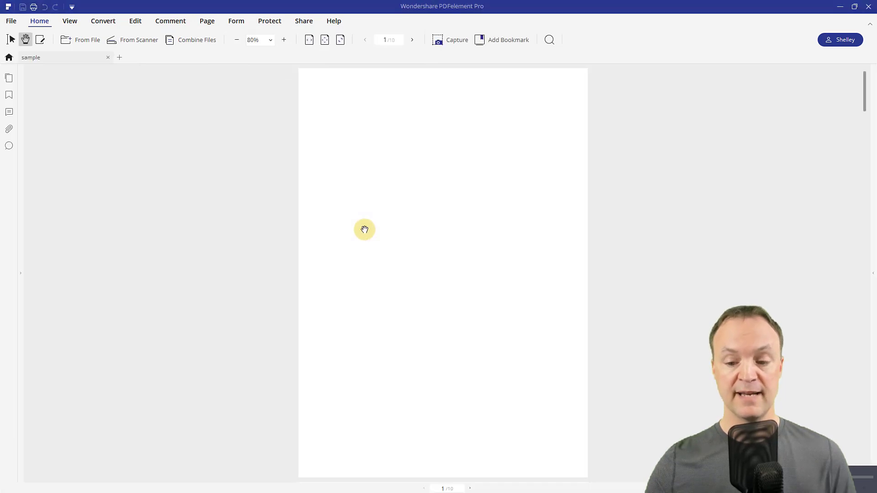
- Scroll through sample.pdf down to page 9
{"action": "scroll", "coordinate": [360, 247], "scroll_direction": "down", "scroll_amount": 10}
{"action": "scroll", "coordinate": [360, 253], "scroll_direction": "down", "scroll_amount": 15}
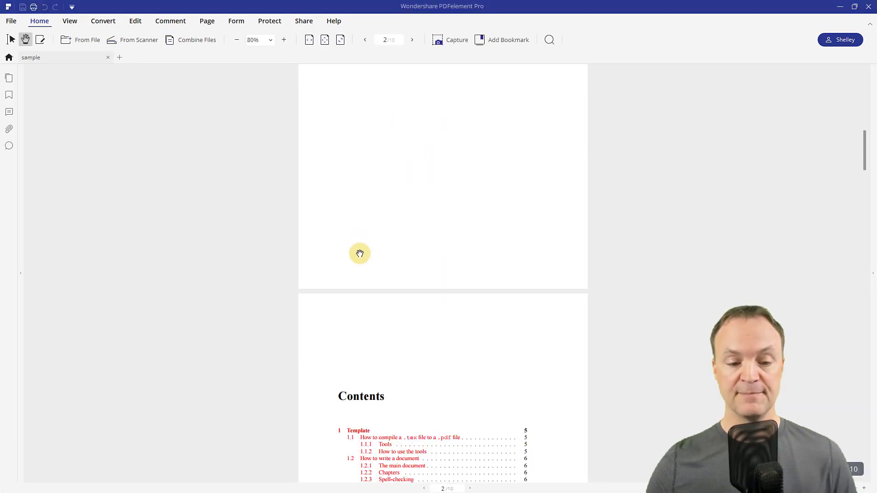
{"action": "scroll", "coordinate": [359, 253], "scroll_direction": "down", "scroll_amount": 15}
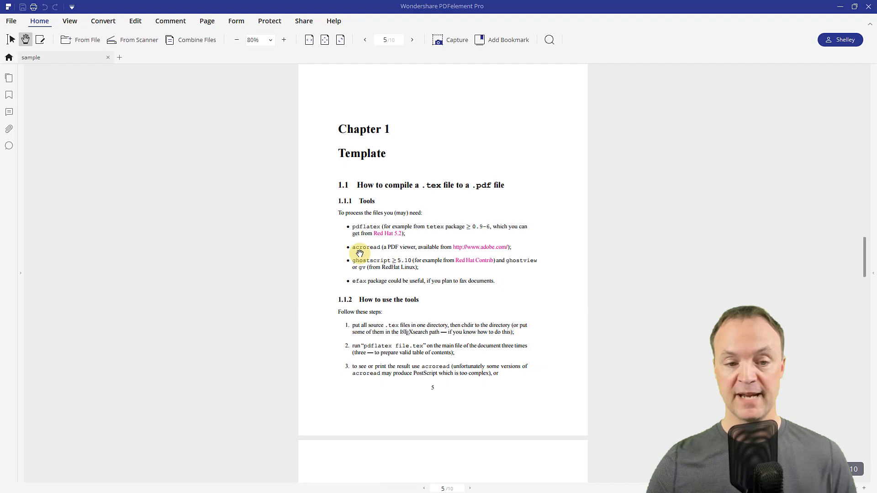
{"action": "scroll", "coordinate": [360, 254], "scroll_direction": "down", "scroll_amount": 20}
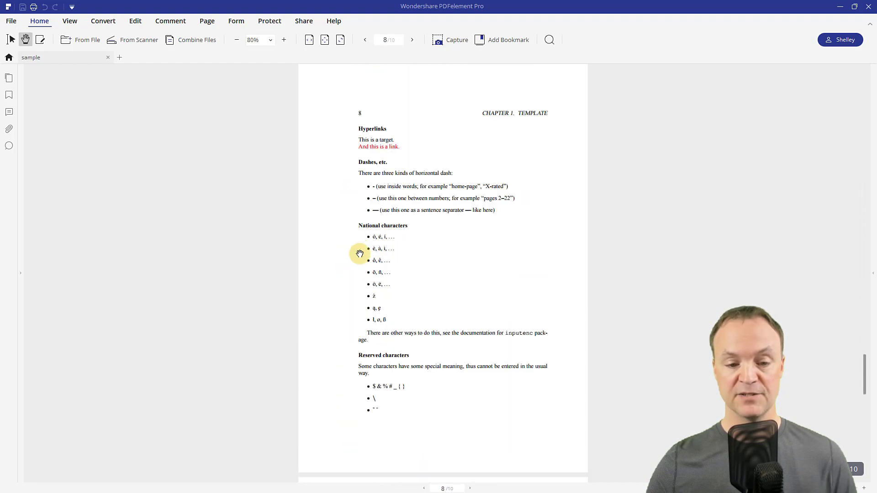
{"action": "scroll", "coordinate": [359, 253], "scroll_direction": "down", "scroll_amount": 8}
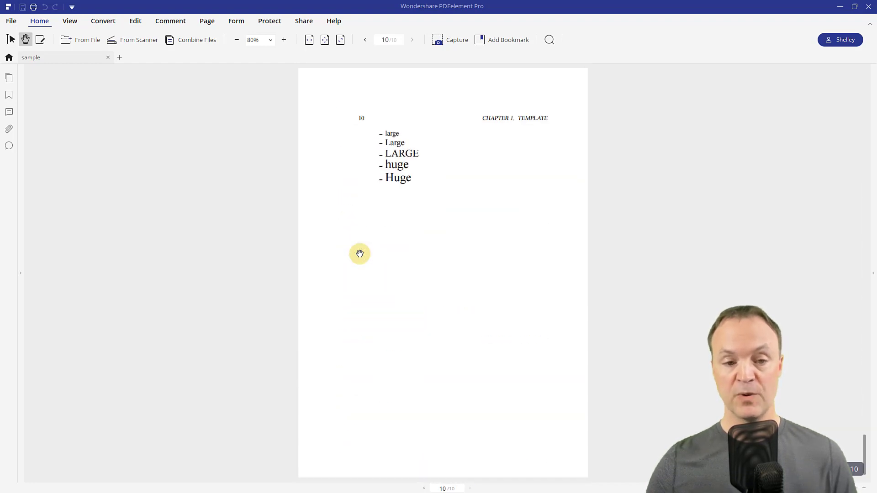
{"action": "scroll", "coordinate": [360, 253], "scroll_direction": "up", "scroll_amount": 10}
{"action": "scroll", "coordinate": [417, 278], "scroll_direction": "down", "scroll_amount": 3}
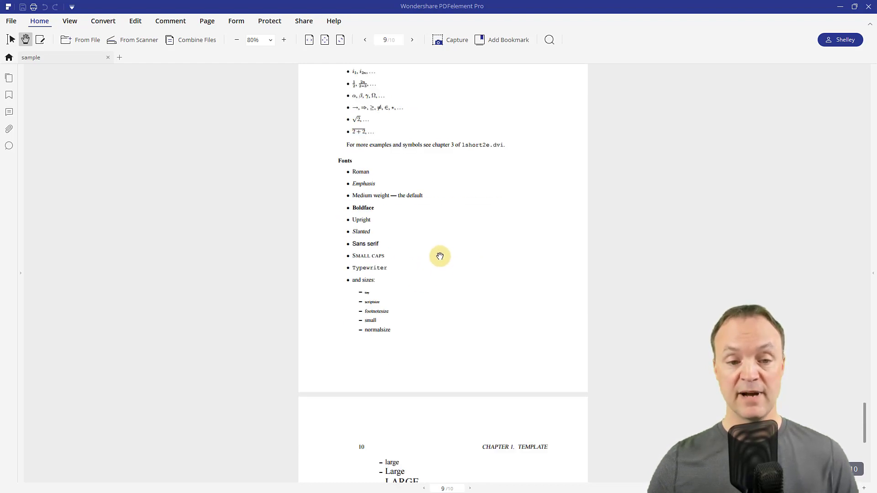
{"action": "scroll", "coordinate": [438, 258], "scroll_direction": "down", "scroll_amount": 1}
{"action": "scroll", "coordinate": [440, 274], "scroll_direction": "up", "scroll_amount": 2}
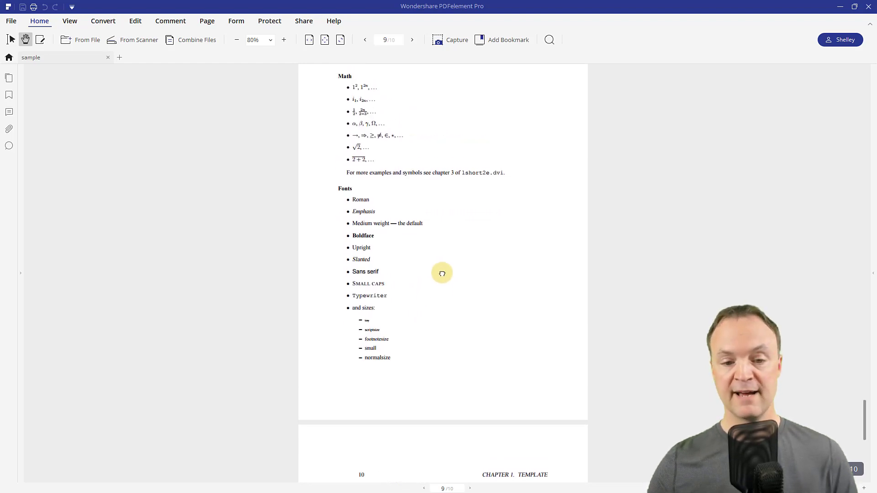
{"action": "scroll", "coordinate": [441, 256], "scroll_direction": "down", "scroll_amount": 3}
{"action": "scroll", "coordinate": [443, 269], "scroll_direction": "up", "scroll_amount": 2}
{"action": "scroll", "coordinate": [454, 280], "scroll_direction": "down", "scroll_amount": 3}
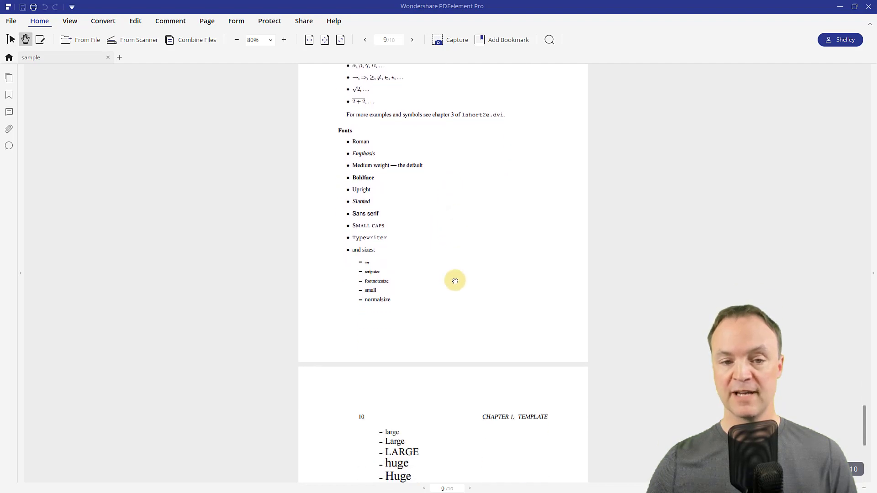
{"action": "scroll", "coordinate": [453, 292], "scroll_direction": "up", "scroll_amount": 3}
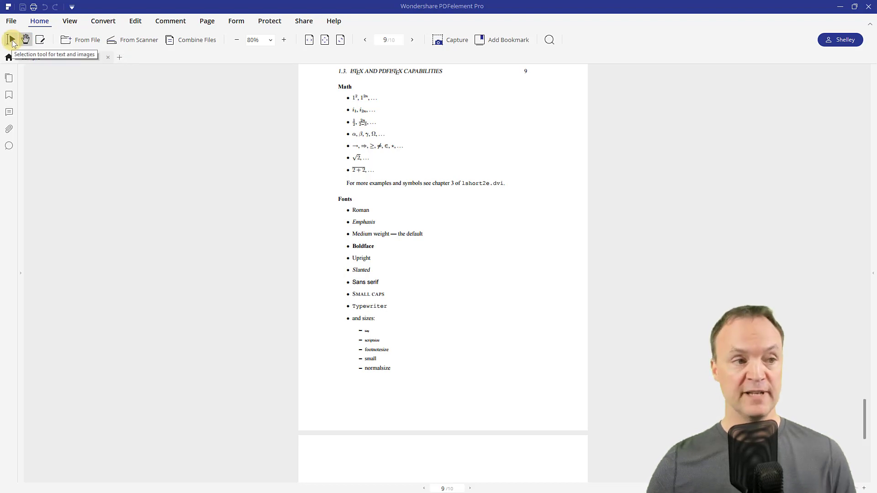
- Select the 'For more examples' line with the Selection tool, then switch to Edit mode
{"action": "left_click", "coordinate": [12, 40]}
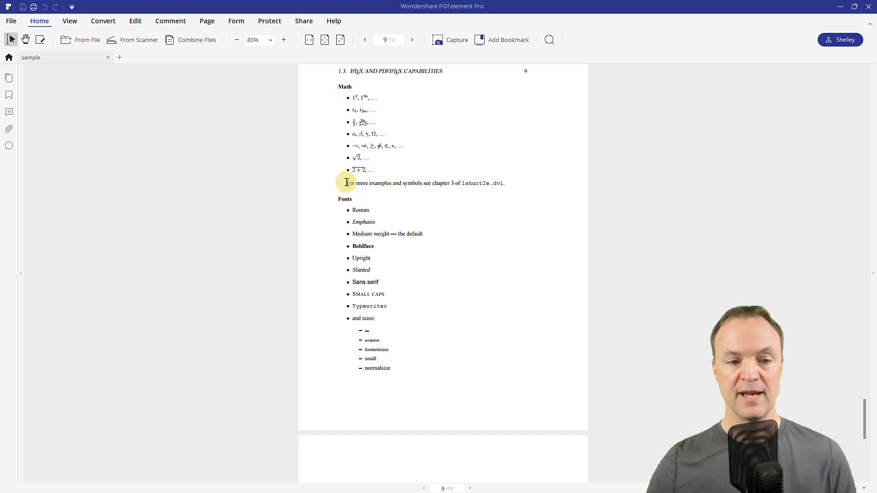
{"action": "left_click_drag", "start_coordinate": [345, 184], "coordinate": [506, 187]}
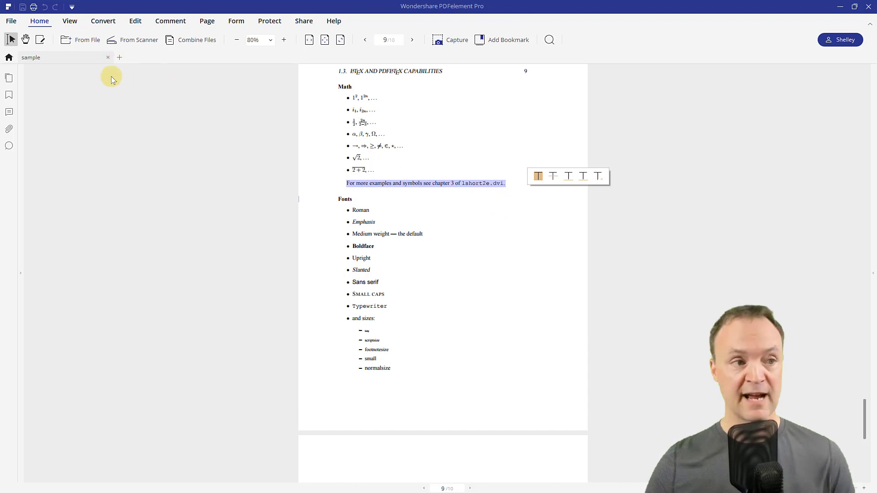
{"action": "left_click", "coordinate": [40, 40]}
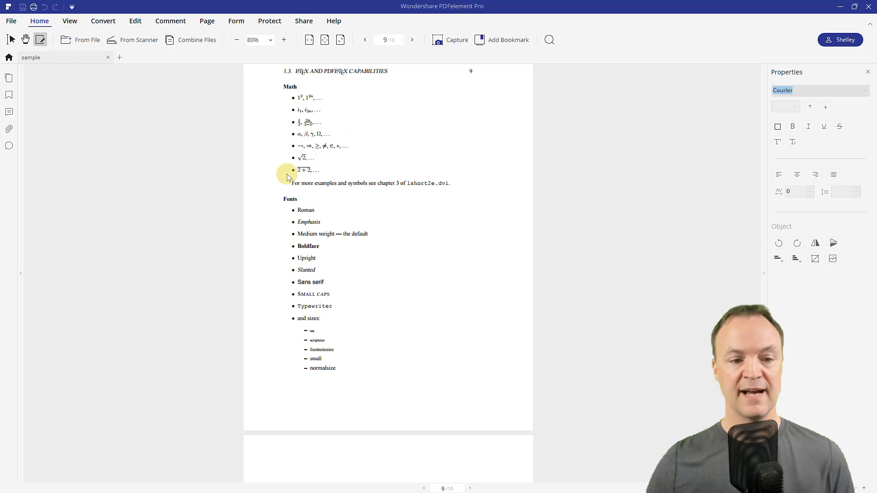
- Zoom to 125% and replace 'For more' with 'Changes' at the start of the line
{"action": "left_click", "coordinate": [302, 185]}
{"action": "left_click", "coordinate": [330, 165]}
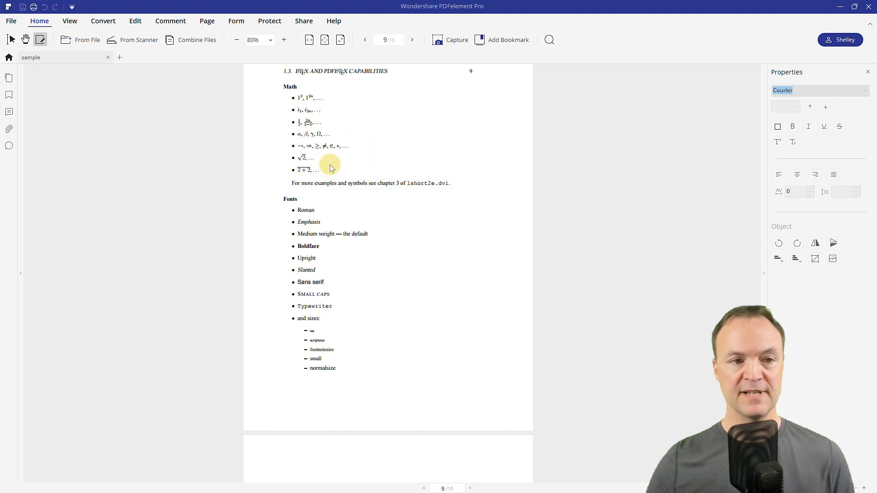
{"action": "left_click", "coordinate": [284, 40]}
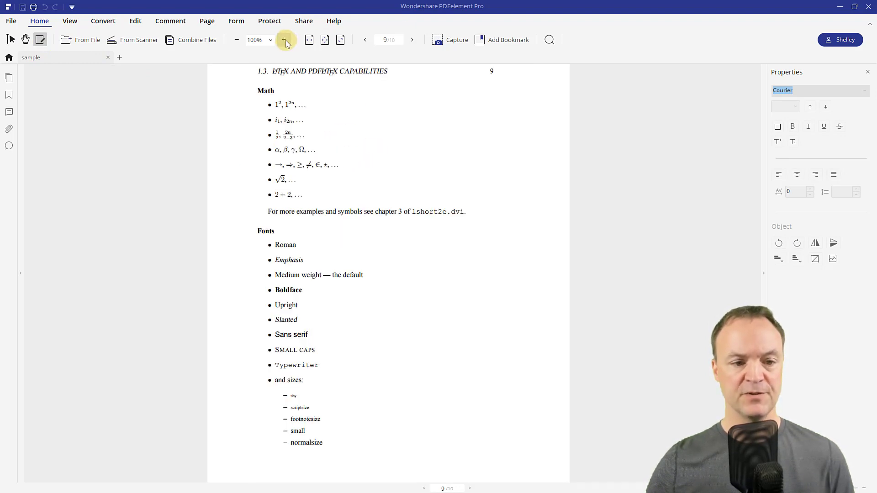
{"action": "left_click", "coordinate": [283, 40]}
{"action": "left_click", "coordinate": [242, 245]}
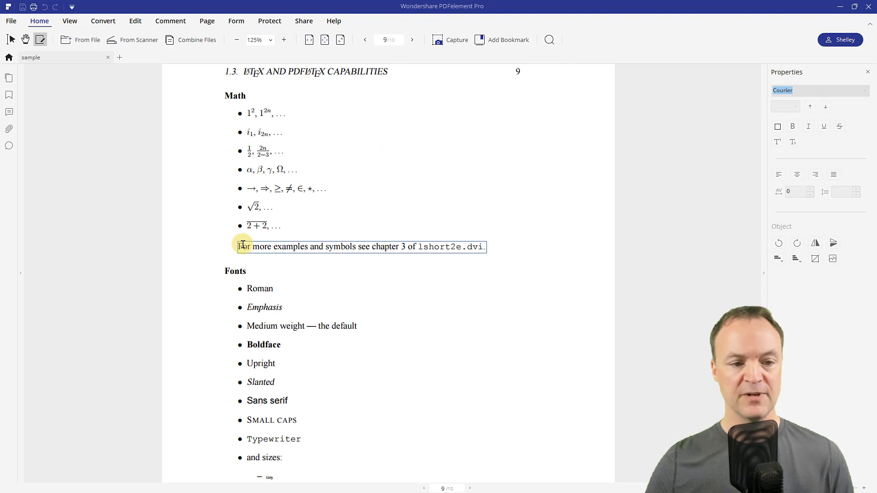
{"action": "left_click_drag", "start_coordinate": [240, 245], "coordinate": [272, 247]}
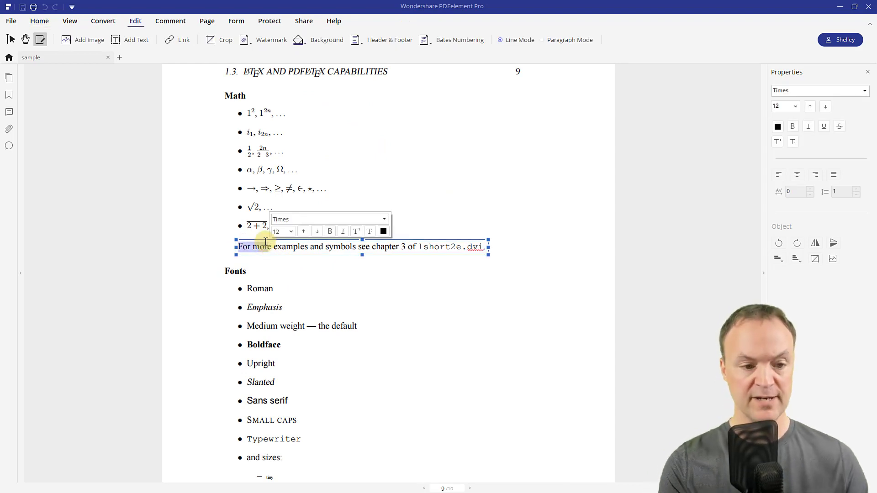
{"action": "type", "text": "Changes\\"}
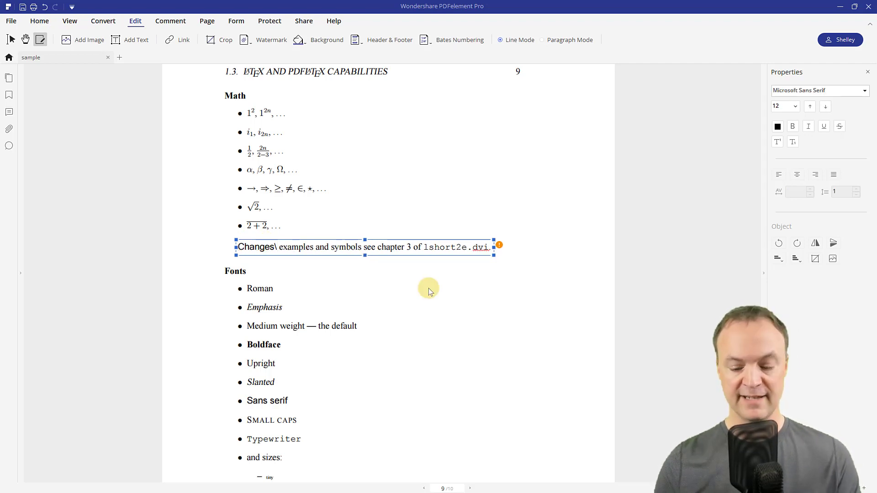
{"action": "key", "text": "Delete"}
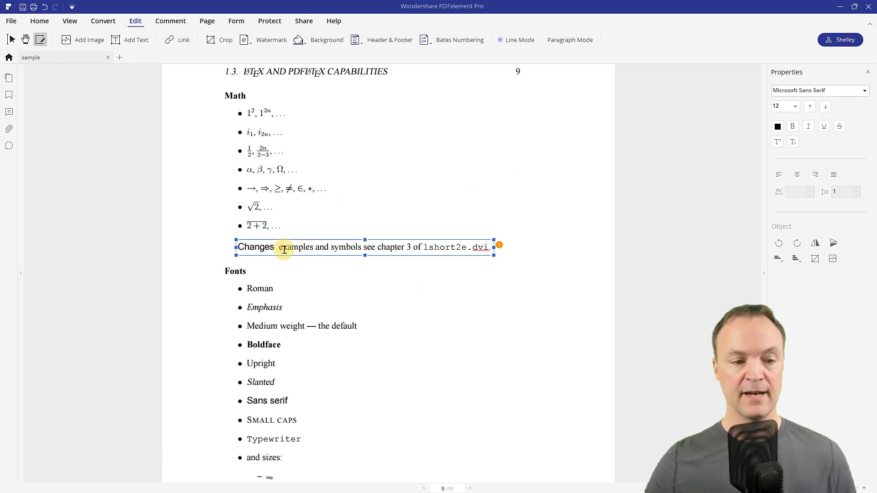
- Restyle the words 'examples an' in red Algerian font
{"action": "left_click_drag", "start_coordinate": [279, 247], "coordinate": [324, 247]}
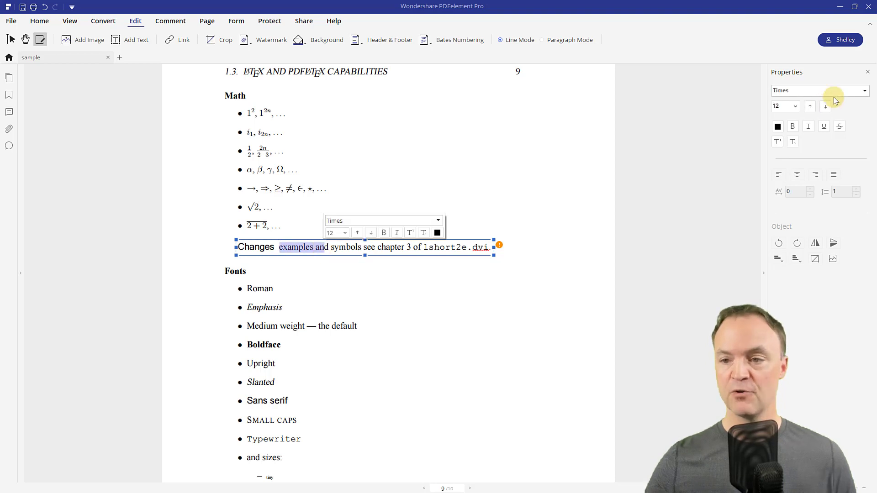
{"action": "left_click", "coordinate": [863, 91]}
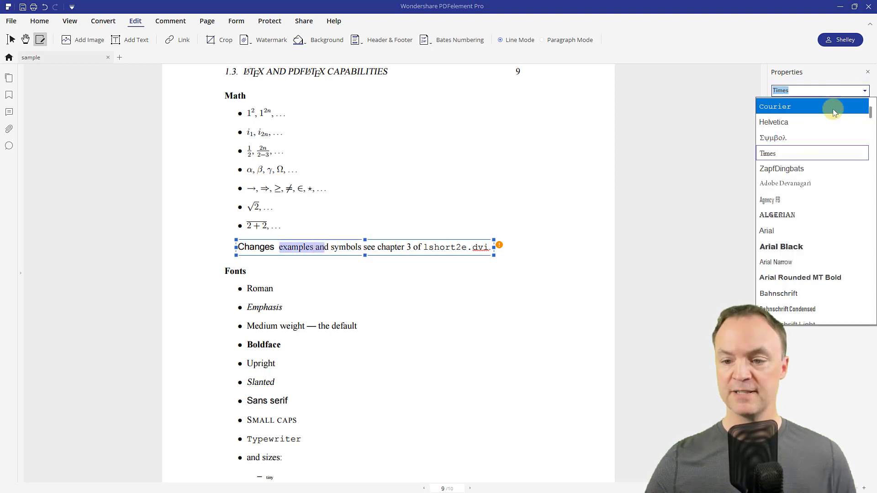
{"action": "left_click", "coordinate": [791, 211]}
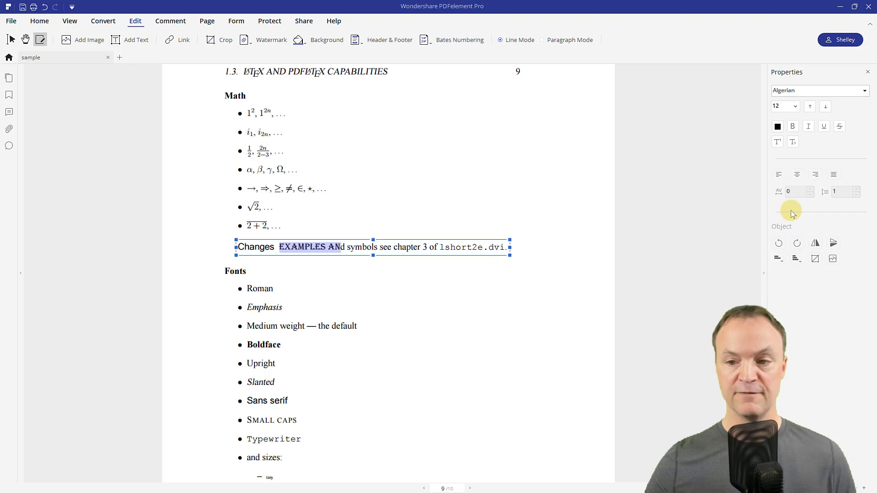
{"action": "left_click", "coordinate": [777, 126]}
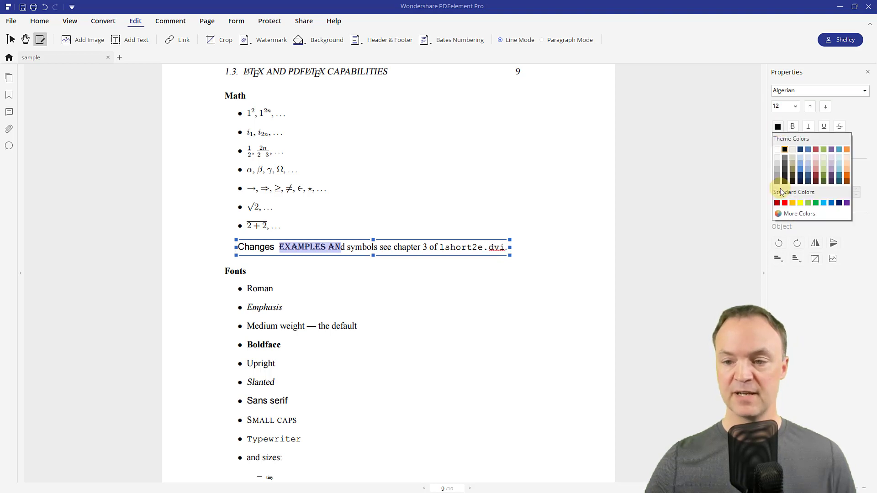
{"action": "left_click", "coordinate": [784, 202]}
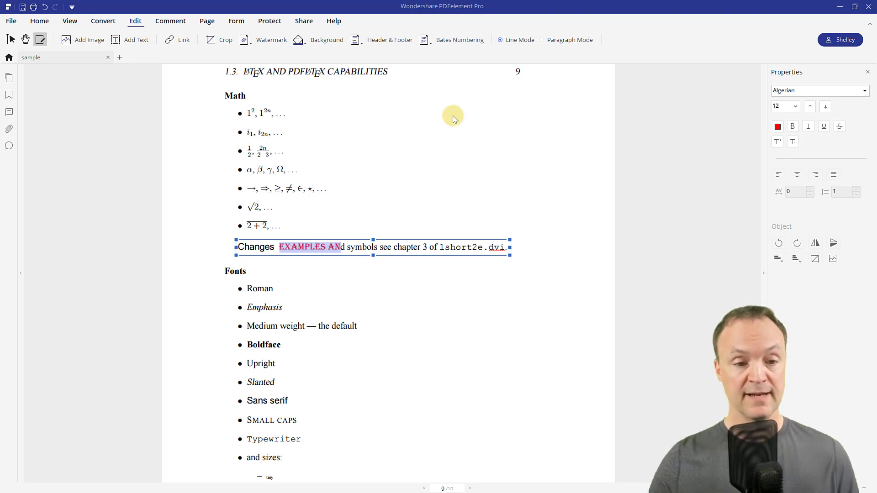
{"action": "scroll", "coordinate": [381, 185], "scroll_direction": "down", "scroll_amount": 3}
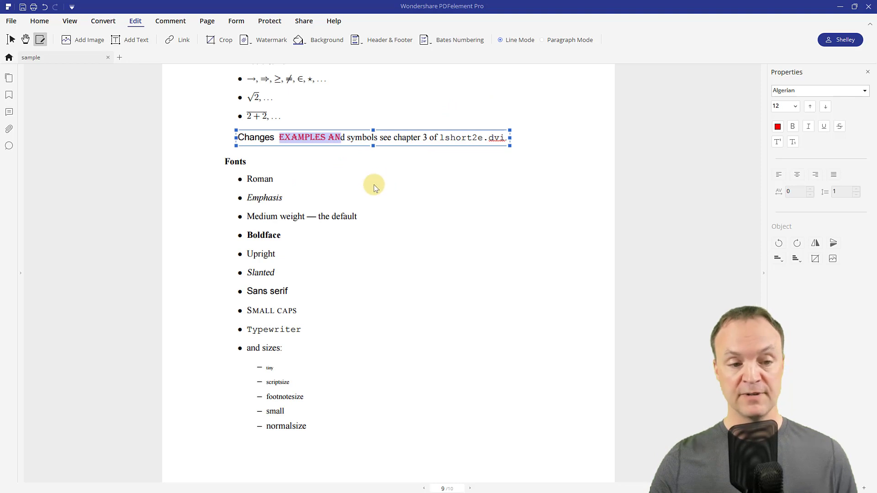
- Try the Boldface, Upright and Slanted lines, then edit the Fonts list block in Paragraph Mode
{"action": "left_click", "coordinate": [258, 237]}
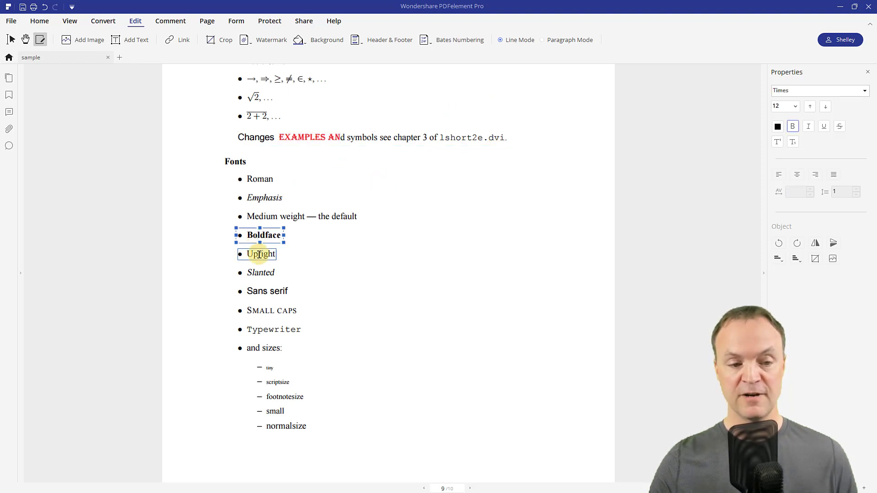
{"action": "left_click", "coordinate": [259, 255]}
{"action": "left_click", "coordinate": [261, 272]}
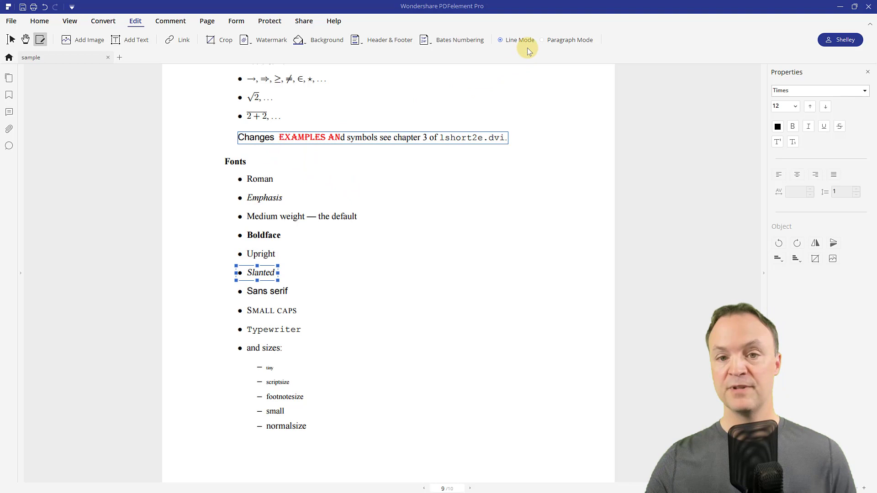
{"action": "left_click", "coordinate": [542, 40]}
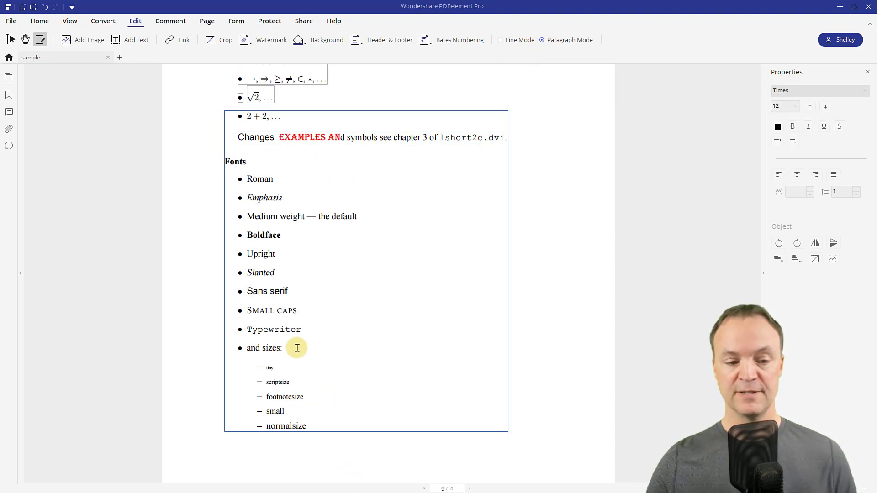
{"action": "left_click", "coordinate": [286, 324]}
{"action": "left_click", "coordinate": [284, 311]}
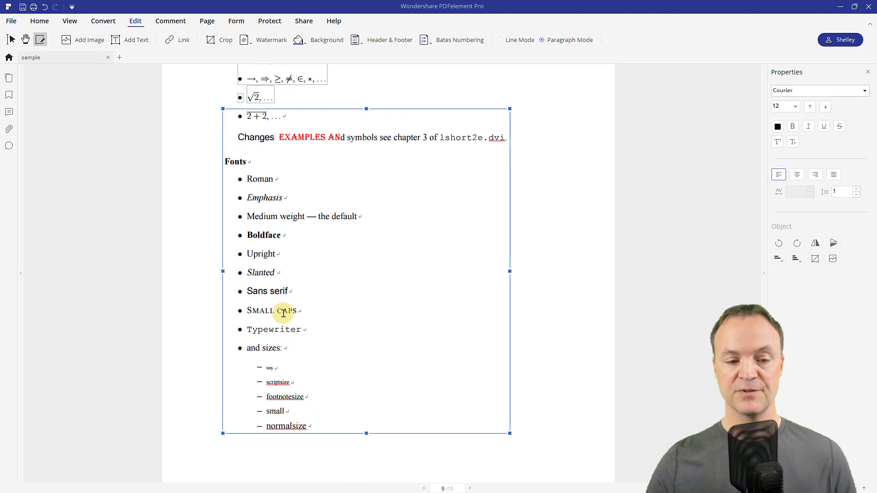
- Switch to Line Mode and select the Roman, Emphasis and Medium weight lines individually
{"action": "left_click", "coordinate": [500, 40]}
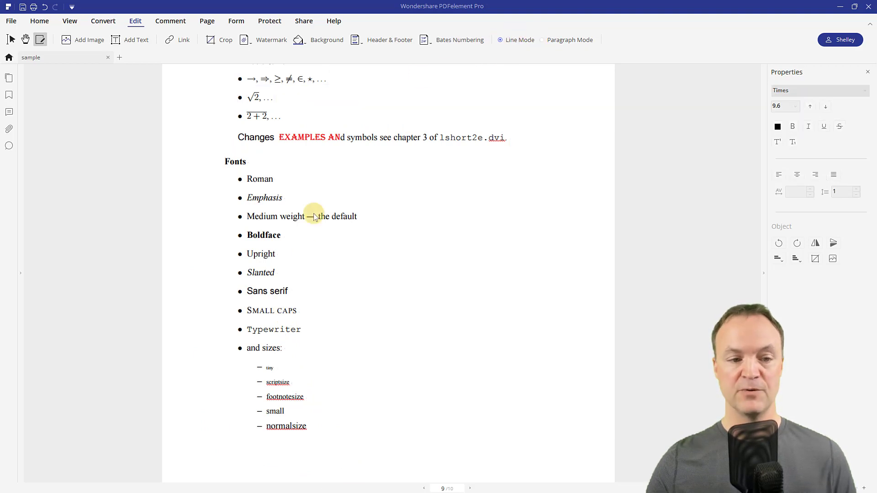
{"action": "left_click", "coordinate": [263, 179]}
{"action": "left_click", "coordinate": [264, 198]}
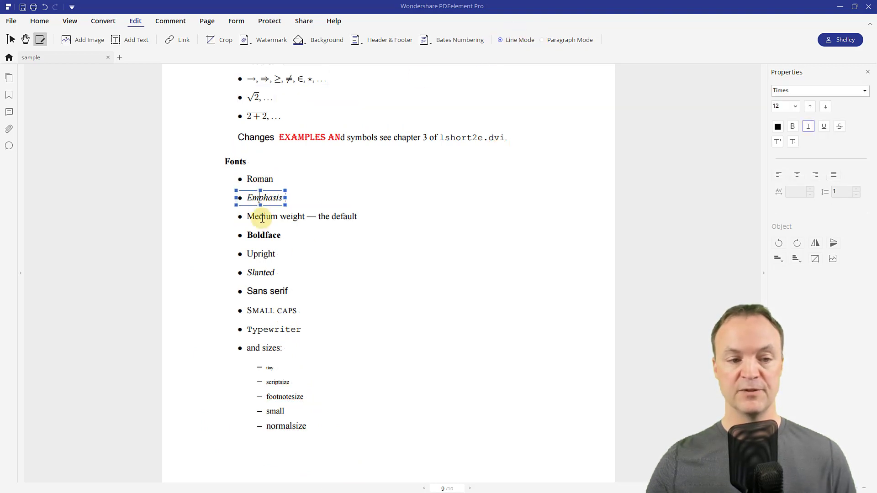
{"action": "left_click", "coordinate": [263, 218]}
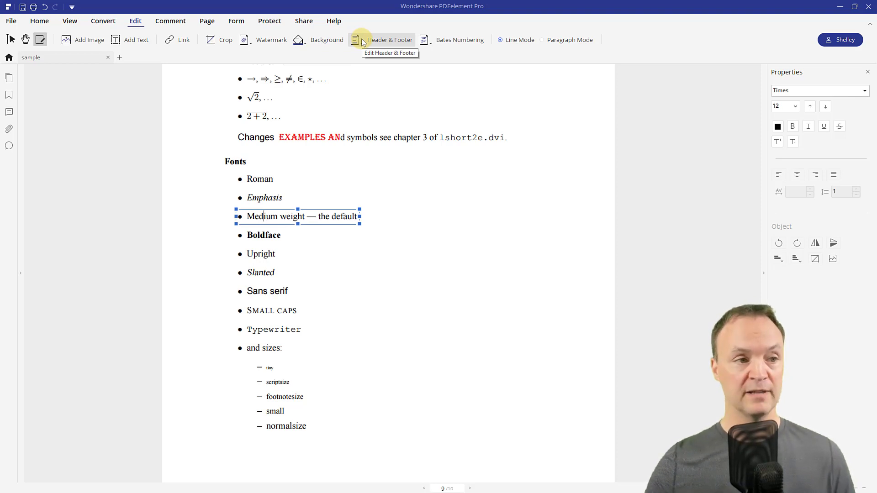
- Add a 'TEXT' box in size 26 light green and move it beside the Roman line
{"action": "left_click", "coordinate": [124, 41]}
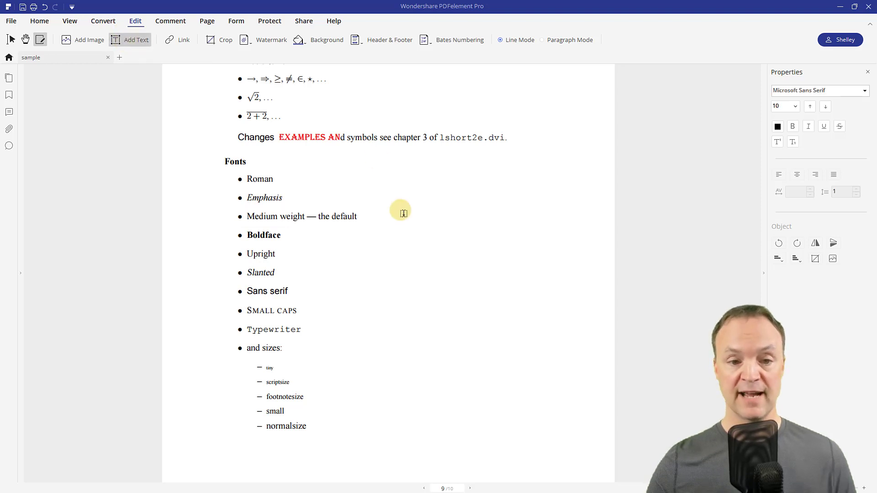
{"action": "left_click", "coordinate": [539, 252]}
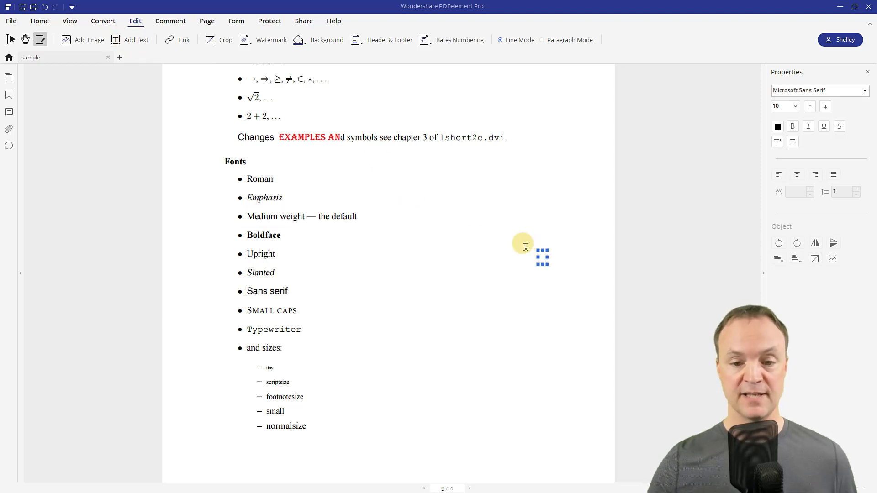
{"action": "type", "text": "TE"}
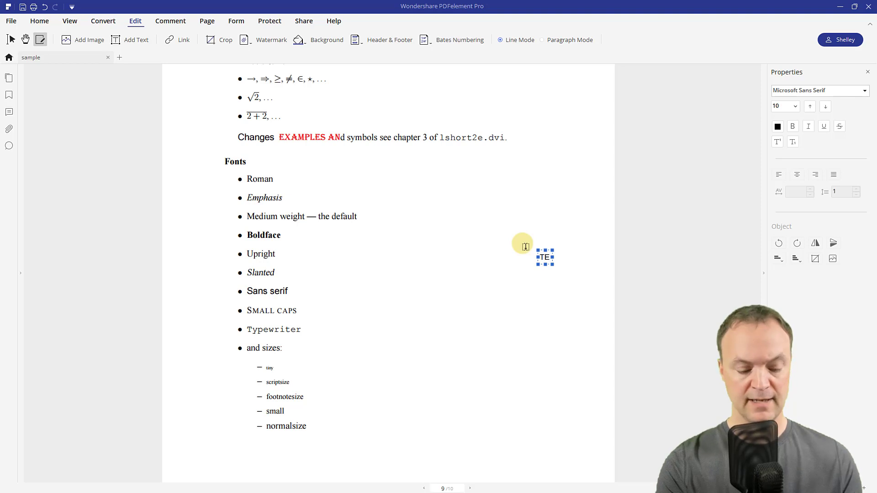
{"action": "type", "text": "XT"}
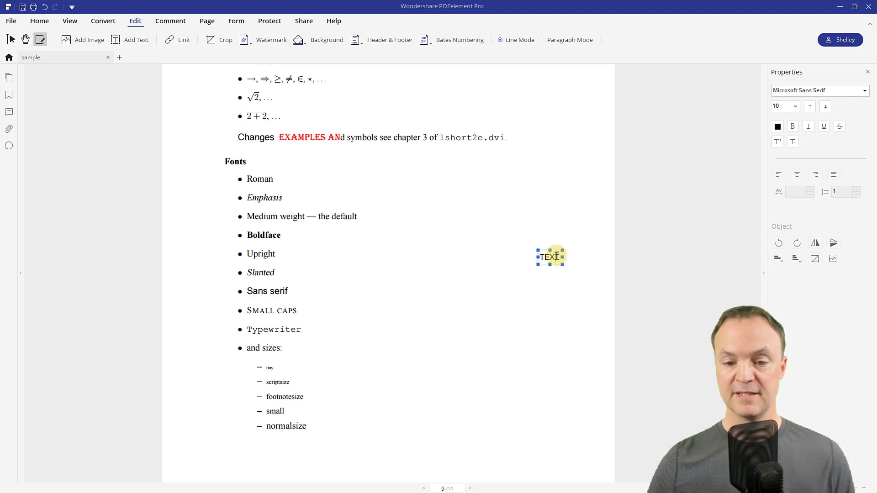
{"action": "left_click_drag", "start_coordinate": [559, 256], "coordinate": [534, 256]}
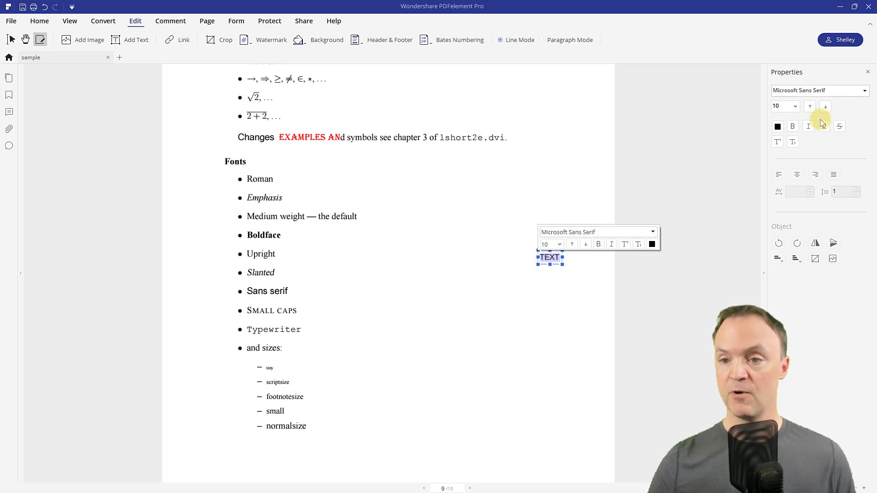
{"action": "left_click", "coordinate": [795, 106]}
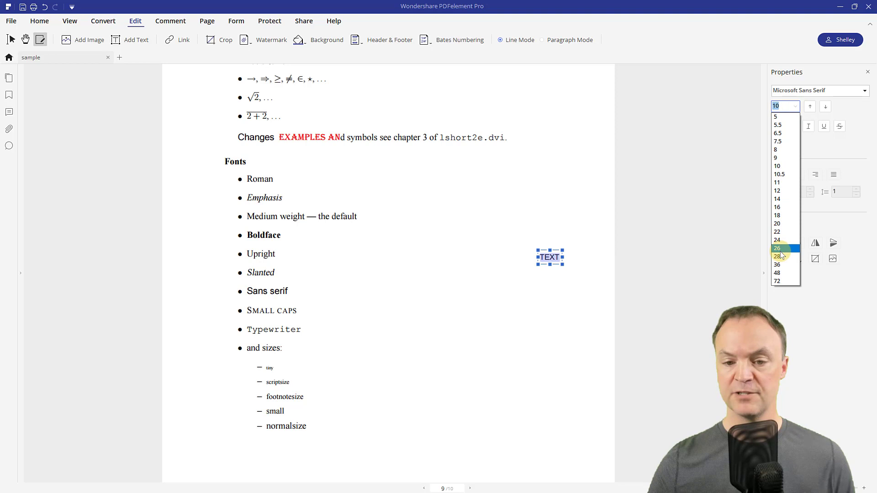
{"action": "left_click", "coordinate": [782, 249]}
{"action": "left_click", "coordinate": [782, 129]}
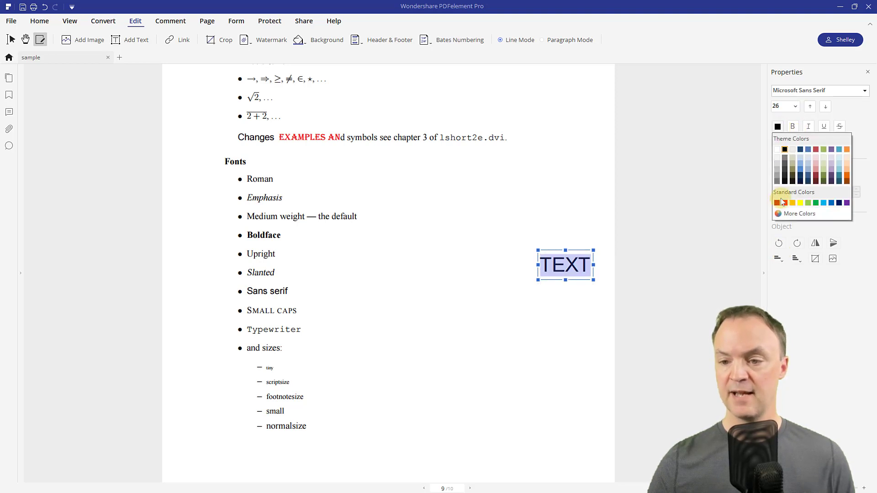
{"action": "left_click", "coordinate": [808, 202]}
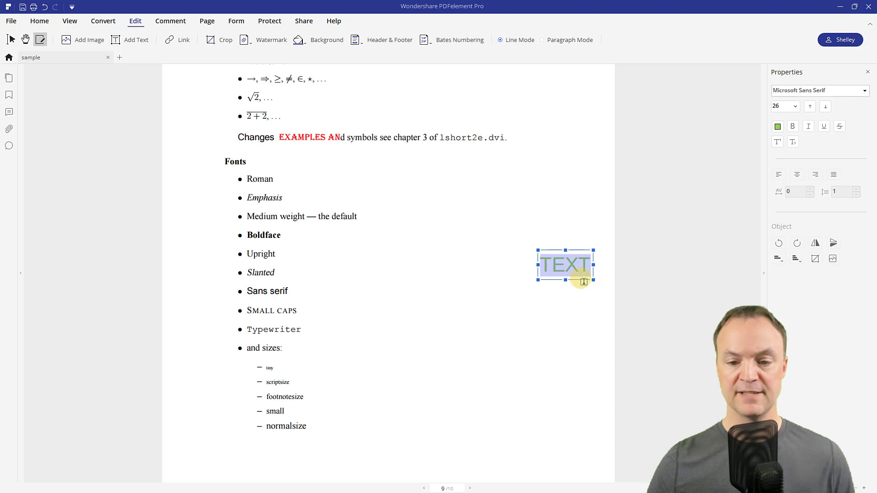
{"action": "left_click_drag", "start_coordinate": [584, 282], "coordinate": [501, 198]}
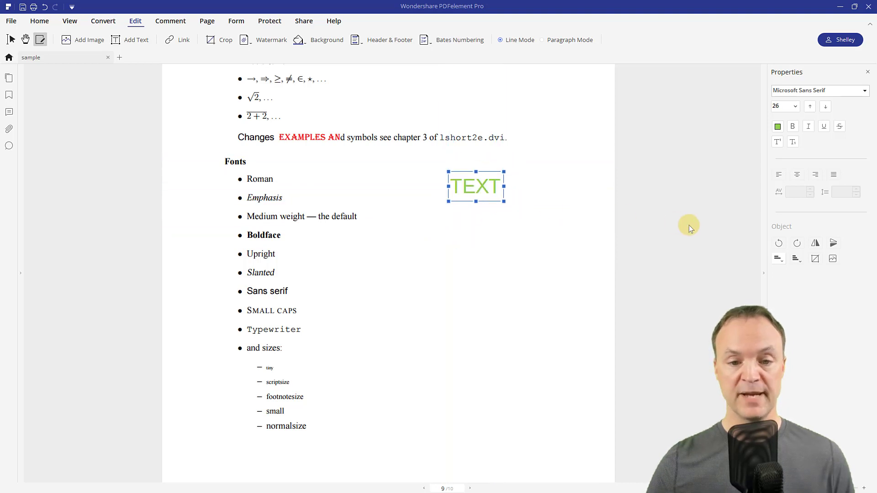
- Insert the pe-horizontal logo from the PDFelement 7 folder and drag it down the page
{"action": "left_click", "coordinate": [83, 43]}
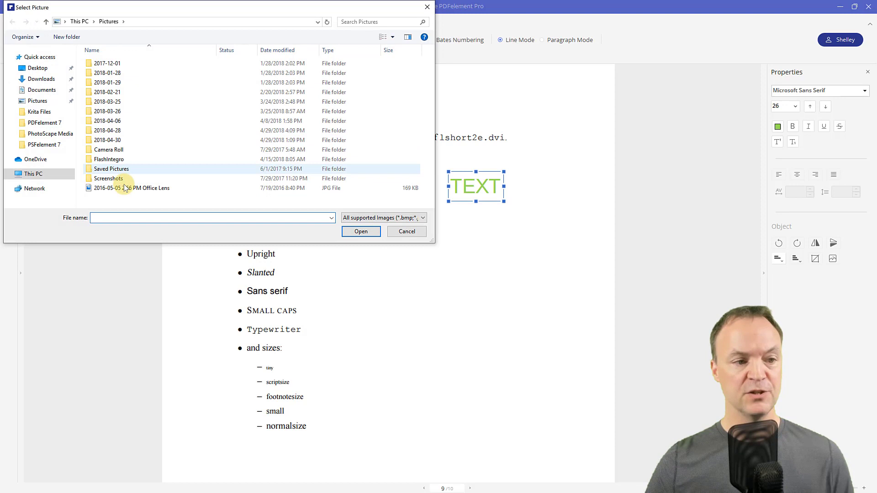
{"action": "left_click", "coordinate": [47, 127]}
{"action": "double_click", "coordinate": [103, 86]}
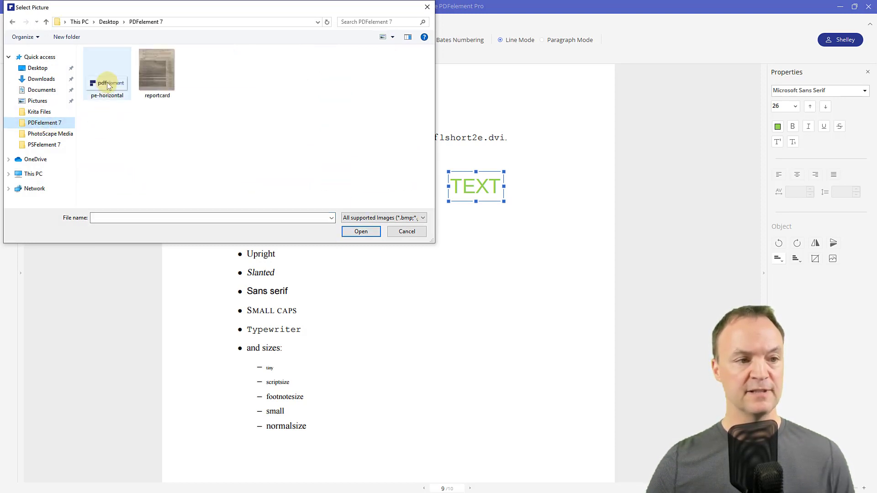
{"action": "left_click_drag", "start_coordinate": [367, 150], "coordinate": [470, 358]}
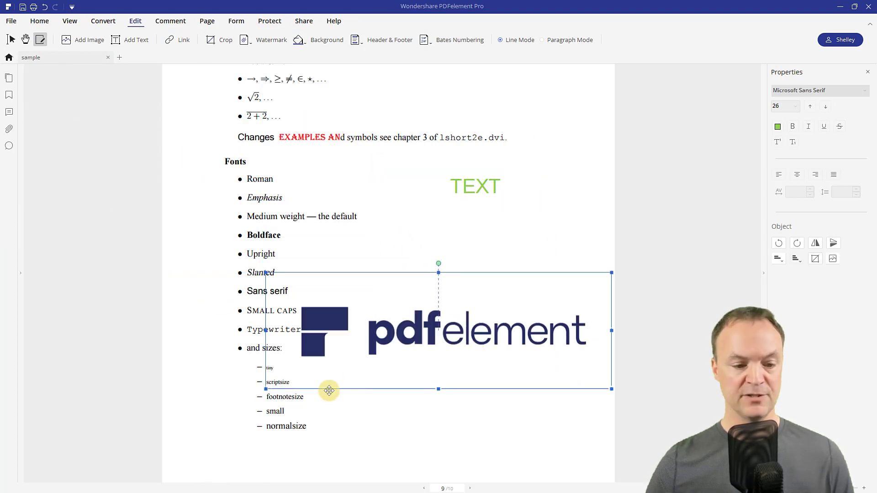
- Resize the logo smaller by its corner handle and deselect it
{"action": "left_click_drag", "start_coordinate": [266, 388], "coordinate": [404, 333]}
{"action": "left_click", "coordinate": [481, 394]}
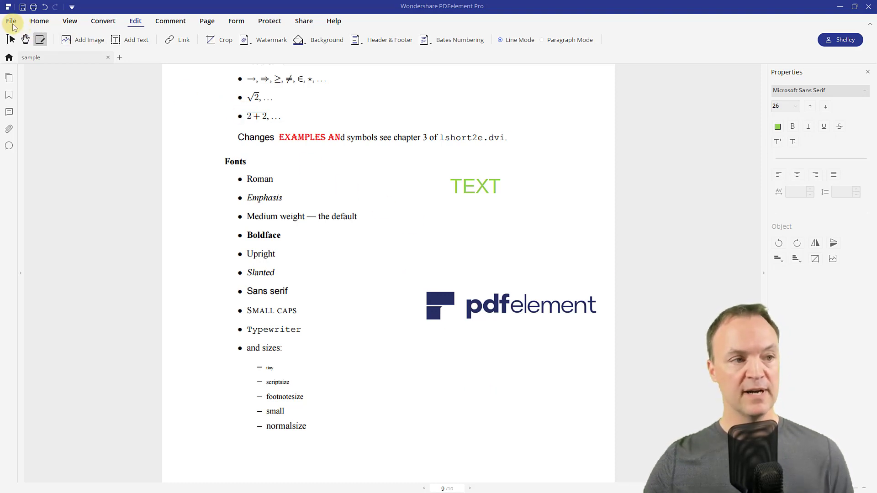
- Open functionalSample.pdf from the start page, enable editing, and select the Career Summary heading
{"action": "left_click", "coordinate": [9, 57]}
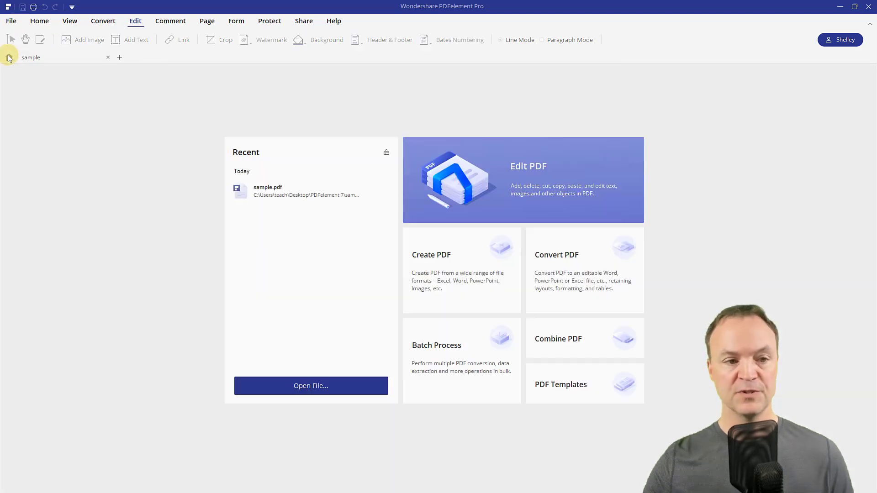
{"action": "left_click", "coordinate": [318, 385]}
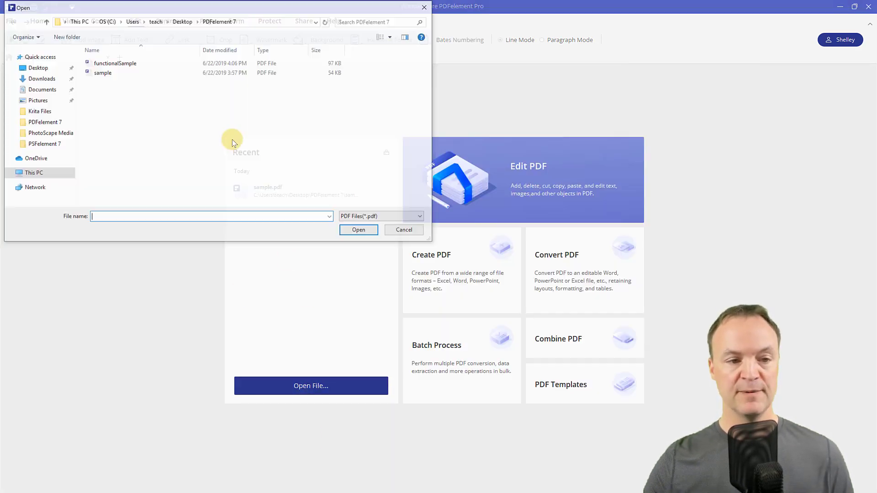
{"action": "double_click", "coordinate": [126, 66]}
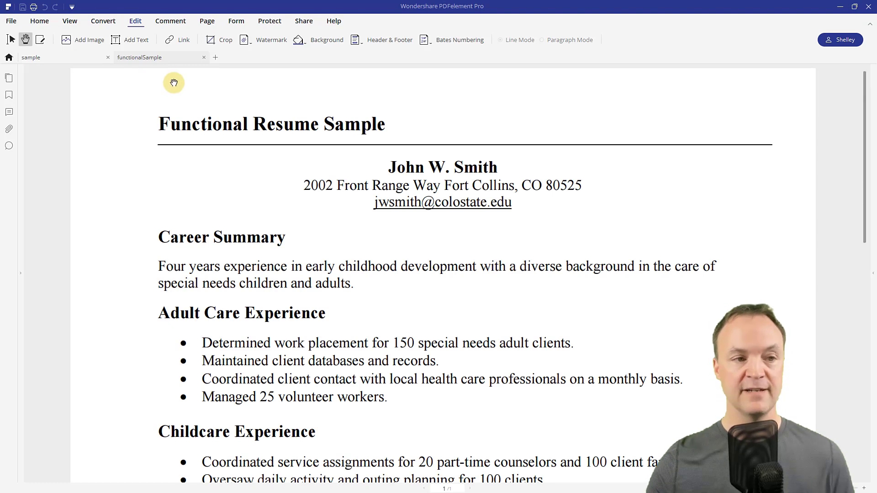
{"action": "left_click", "coordinate": [40, 40]}
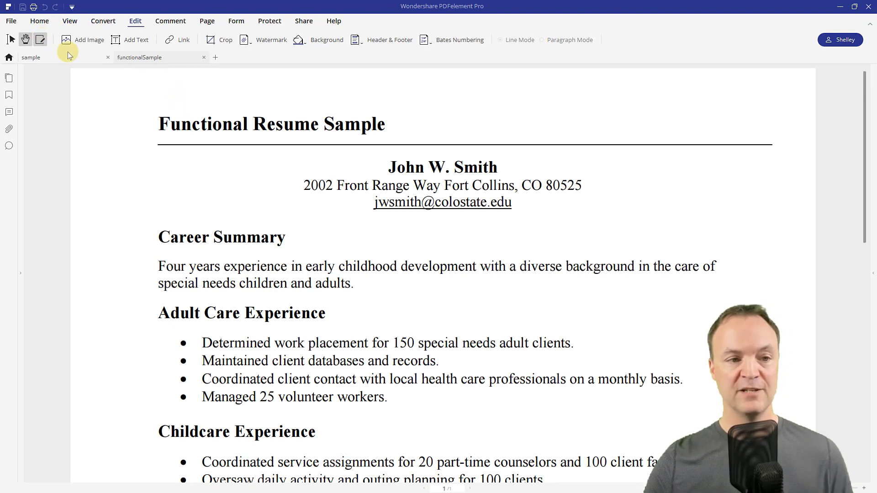
{"action": "left_click", "coordinate": [177, 118]}
{"action": "left_click", "coordinate": [186, 215]}
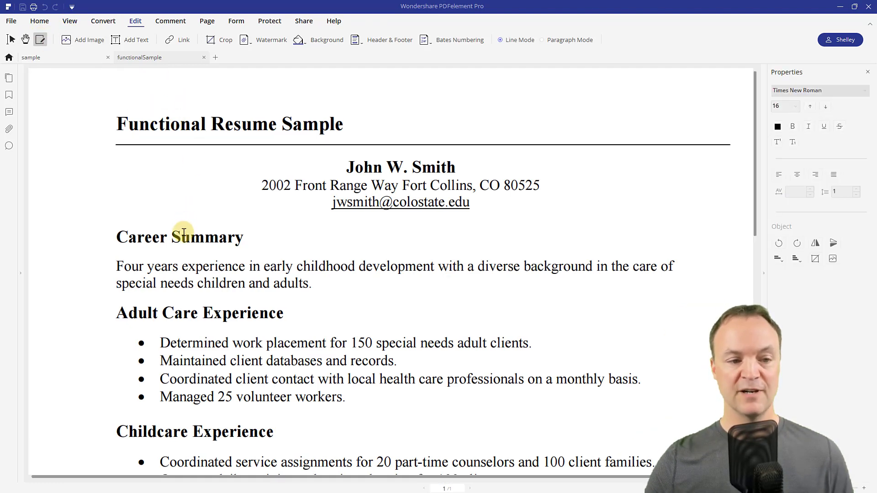
{"action": "left_click", "coordinate": [185, 234]}
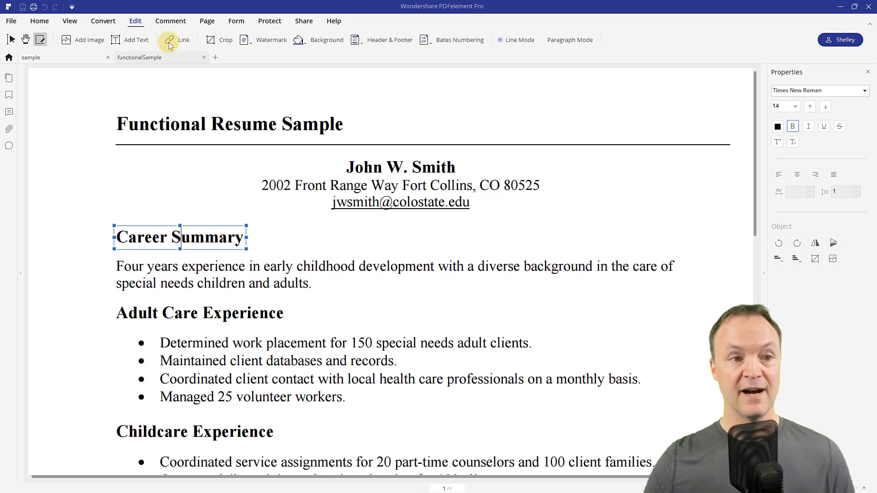
- Convert the resume to Word, saving functionalSample.docx in the PDFelement 7 folder
{"action": "left_click", "coordinate": [111, 23]}
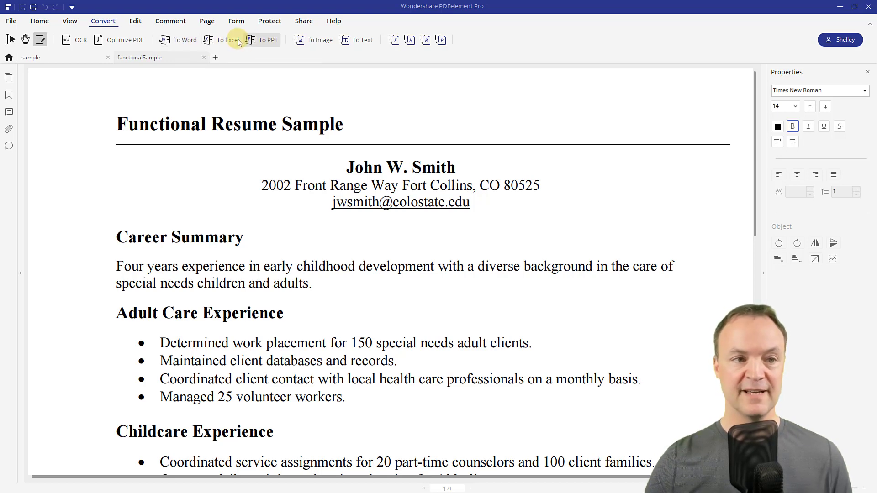
{"action": "left_click", "coordinate": [184, 42]}
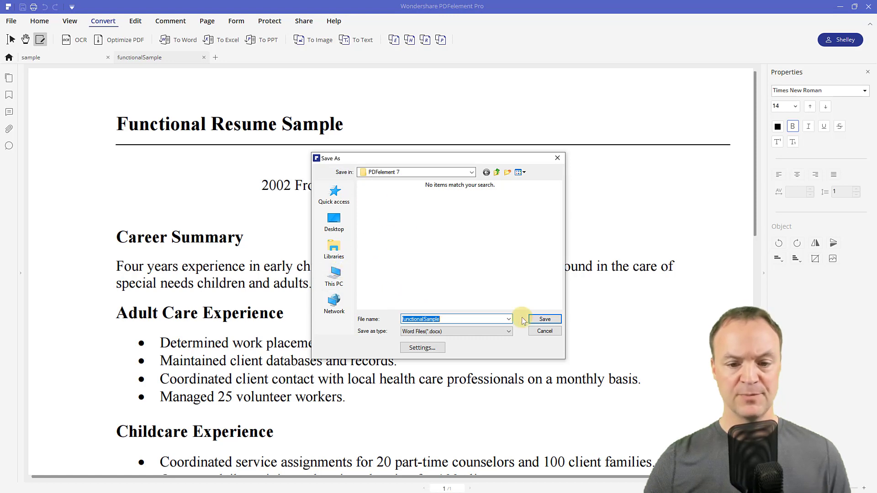
{"action": "left_click", "coordinate": [552, 320]}
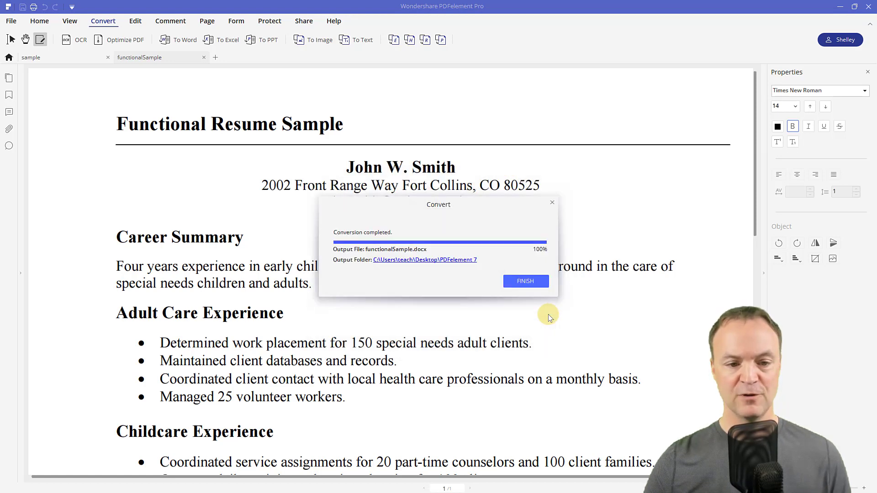
{"action": "left_click", "coordinate": [530, 281]}
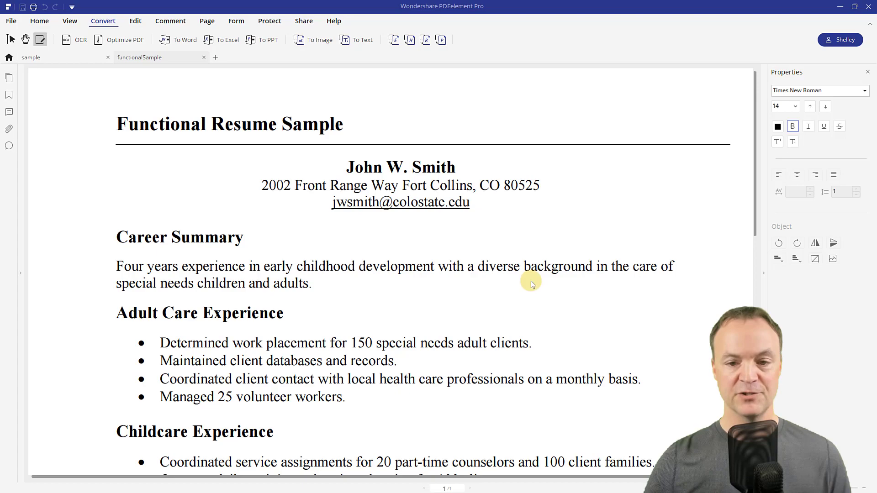
- Minimize PDFelement and open functionalSample.docx from the PDFelement 7 desktop folder
{"action": "left_click", "coordinate": [840, 6]}
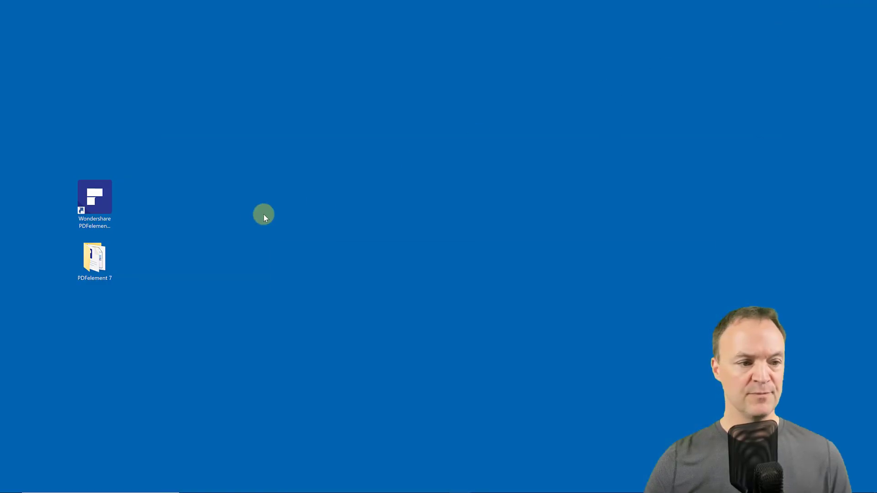
{"action": "double_click", "coordinate": [94, 258]}
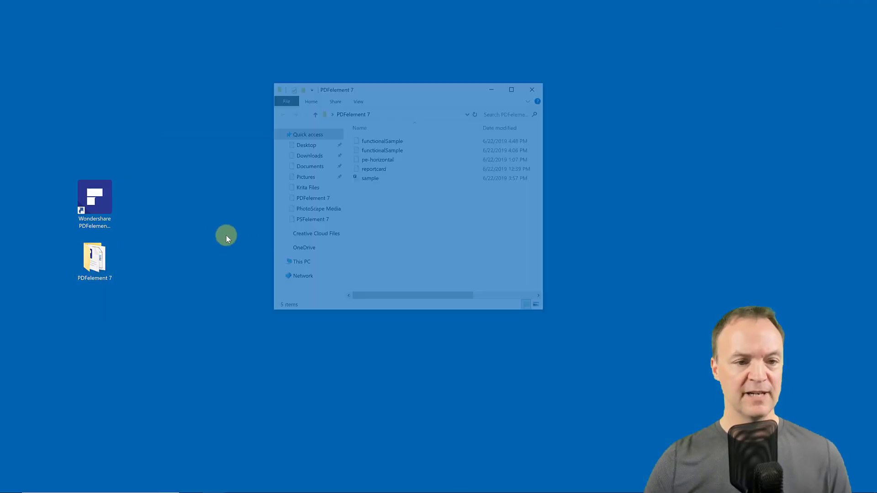
{"action": "double_click", "coordinate": [379, 141]}
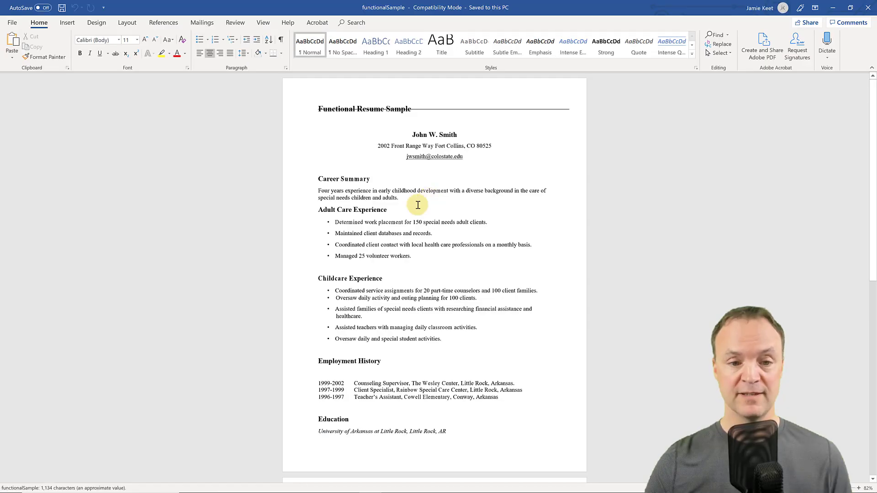
- Look over the converted resume in Word and dismiss the LinkedIn resume-suggestions popup
{"action": "left_click", "coordinate": [406, 210]}
{"action": "scroll", "coordinate": [406, 261], "scroll_direction": "down", "scroll_amount": 5}
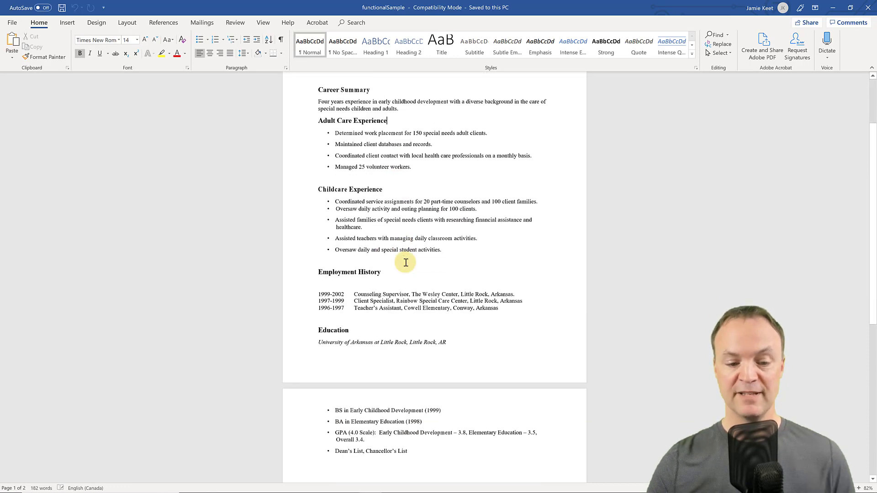
{"action": "scroll", "coordinate": [418, 285], "scroll_direction": "up", "scroll_amount": 3}
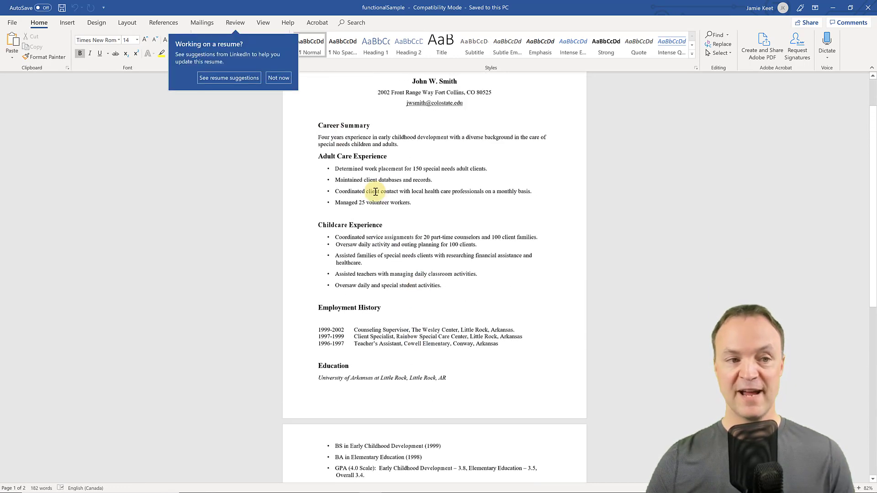
{"action": "left_click", "coordinate": [278, 78]}
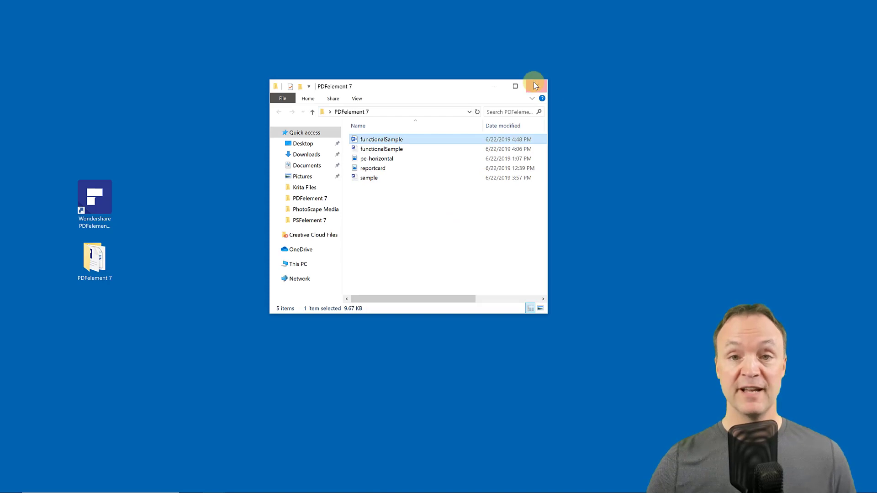
- Close File Explorer, relaunch PDFelement from its desktop shortcut and show the start page
{"action": "left_click", "coordinate": [536, 86]}
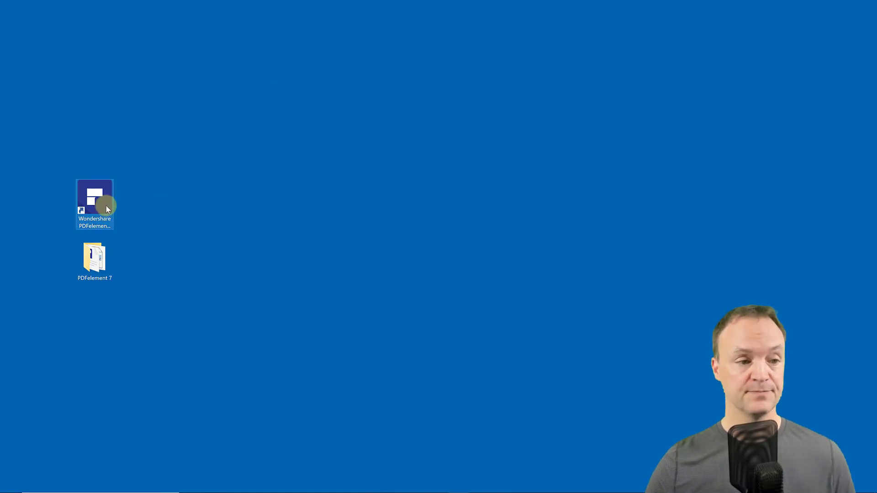
{"action": "double_click", "coordinate": [106, 207]}
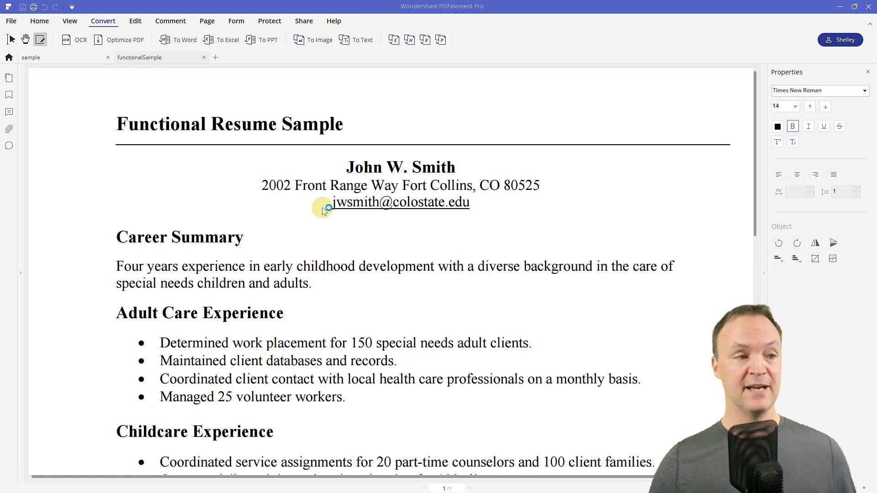
{"action": "left_click", "coordinate": [7, 57]}
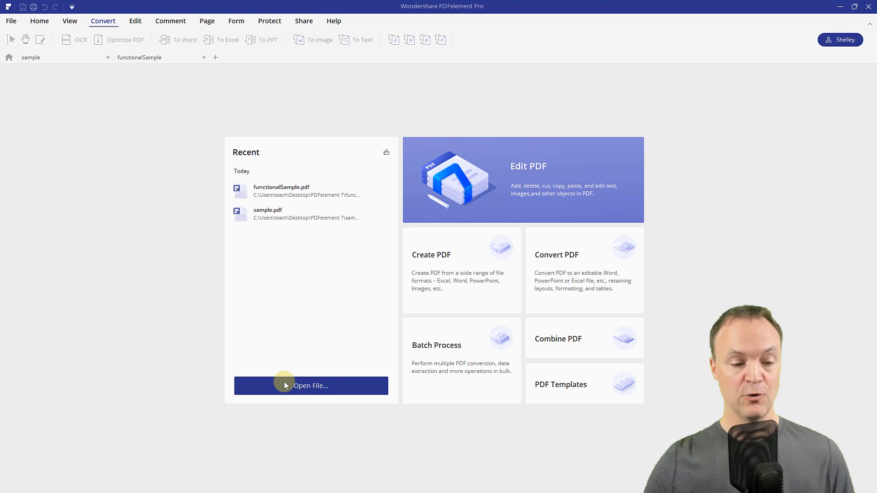
- Open the reportcard photo as a new PDF, filtering the Open dialog to All files (*.*)
{"action": "left_click", "coordinate": [298, 384]}
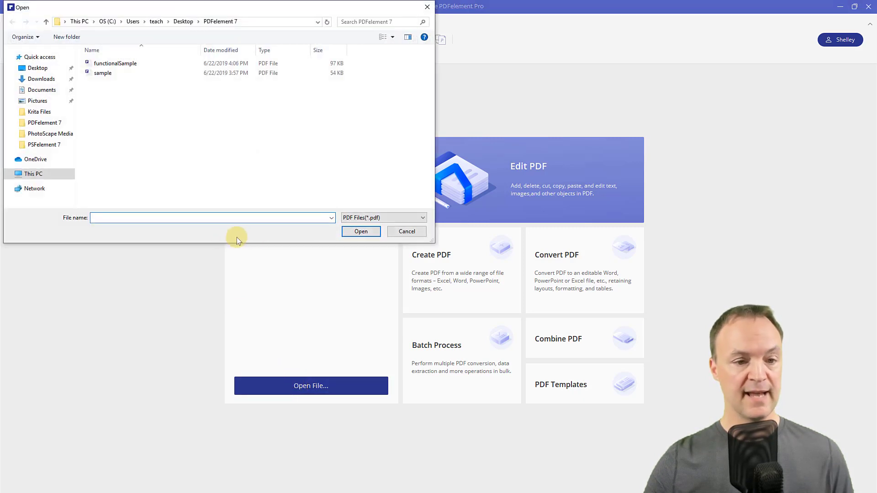
{"action": "left_click", "coordinate": [357, 218]}
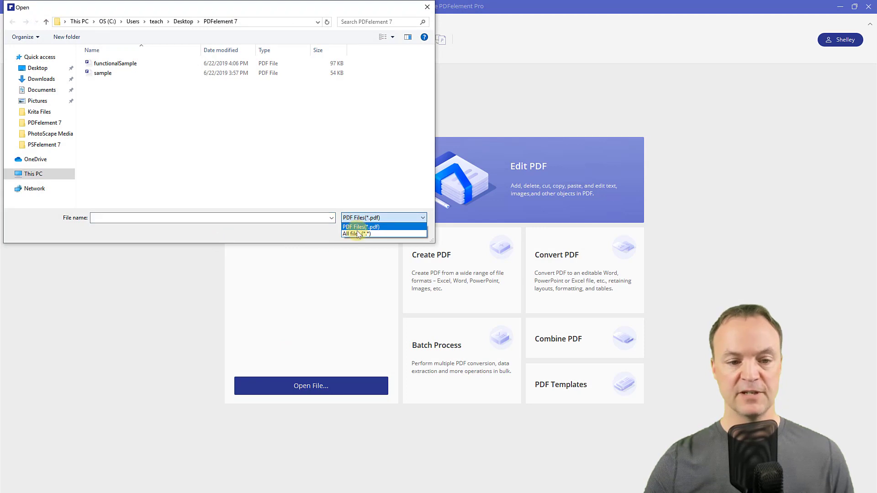
{"action": "left_click", "coordinate": [360, 233]}
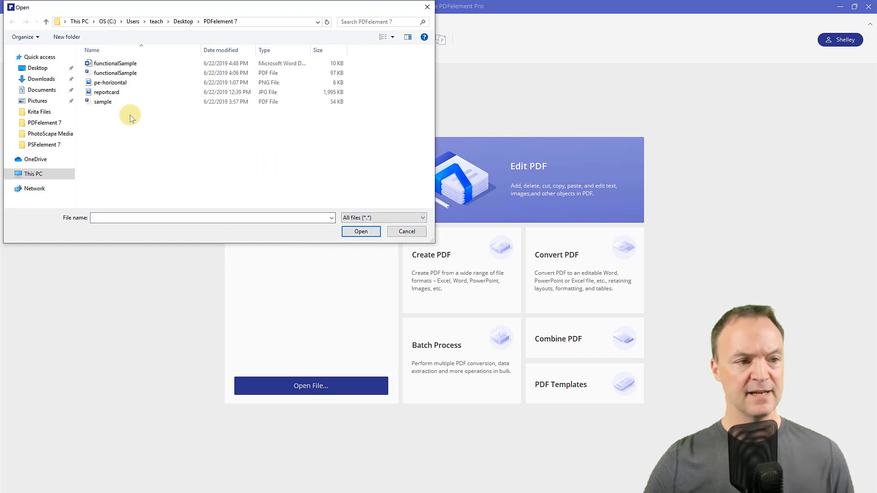
{"action": "double_click", "coordinate": [117, 95]}
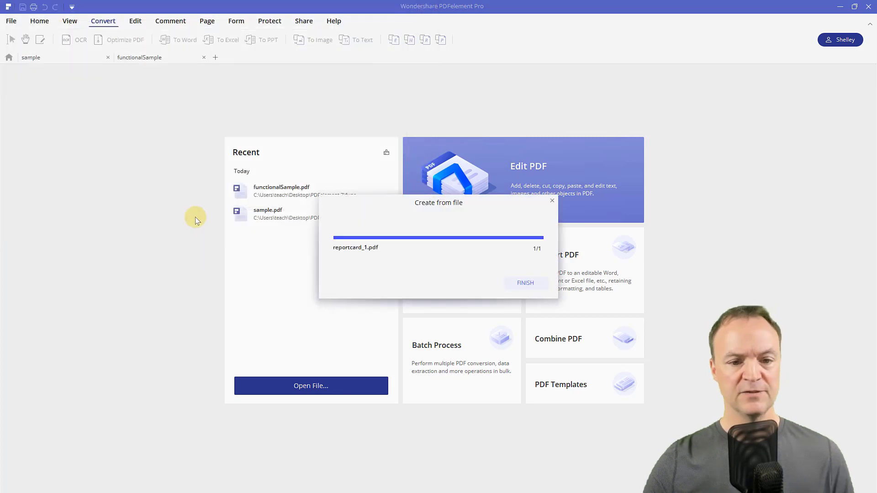
{"action": "scroll", "coordinate": [227, 285], "scroll_direction": "down", "scroll_amount": 10}
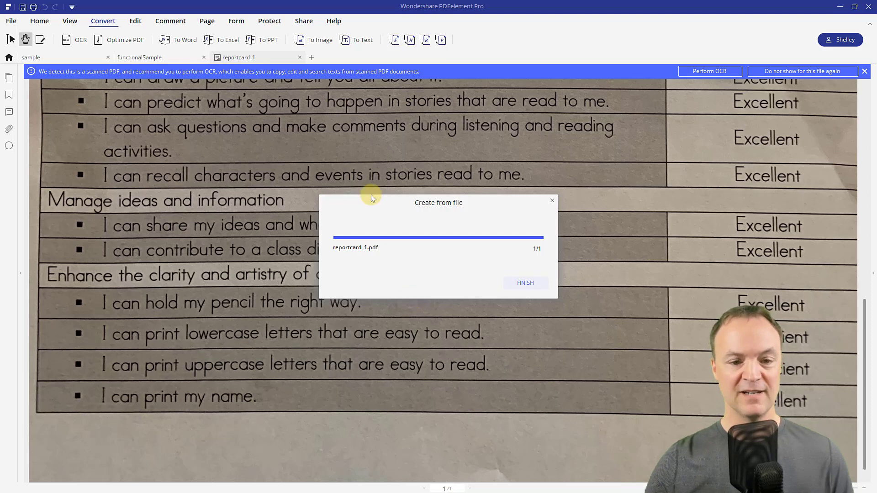
- Close the Create from file progress window and scroll up over the scanned report card
{"action": "left_click", "coordinate": [526, 284]}
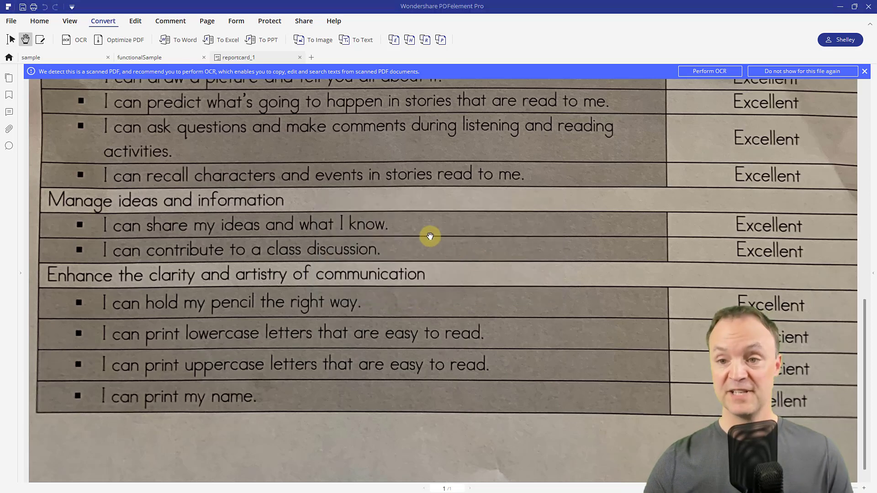
{"action": "scroll", "coordinate": [429, 235], "scroll_direction": "up", "scroll_amount": 3}
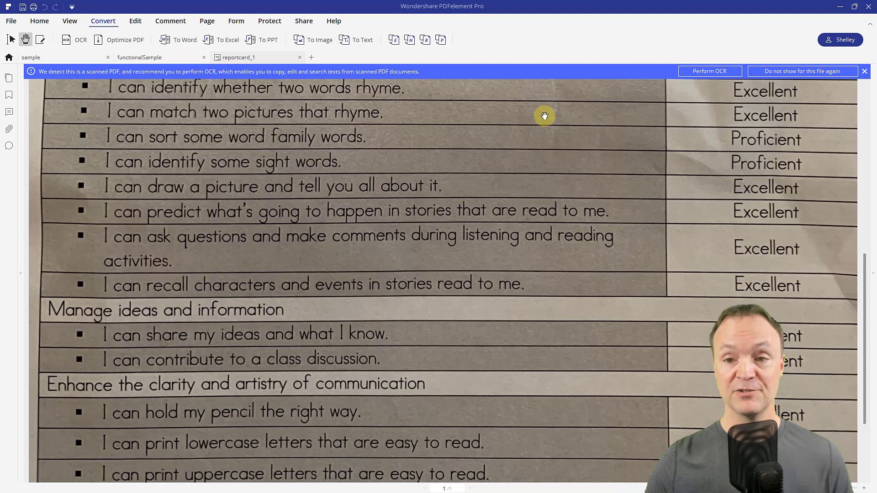
- Save the scan as reportcard_1 and OCR it into editable text as reportcard_1_OCR
{"action": "left_click", "coordinate": [712, 72]}
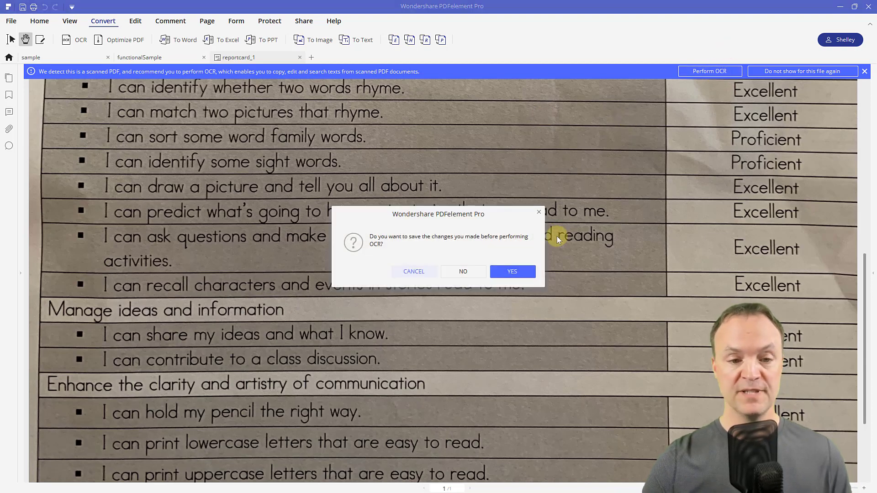
{"action": "left_click", "coordinate": [513, 271]}
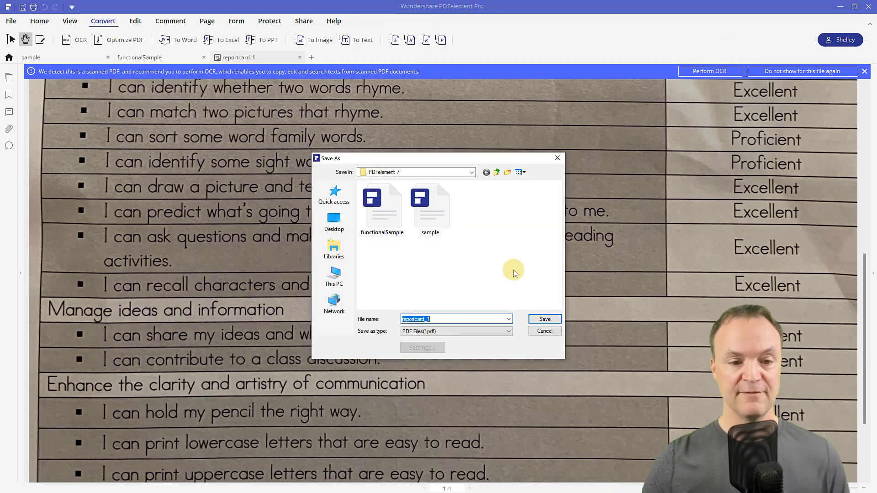
{"action": "left_click", "coordinate": [548, 321]}
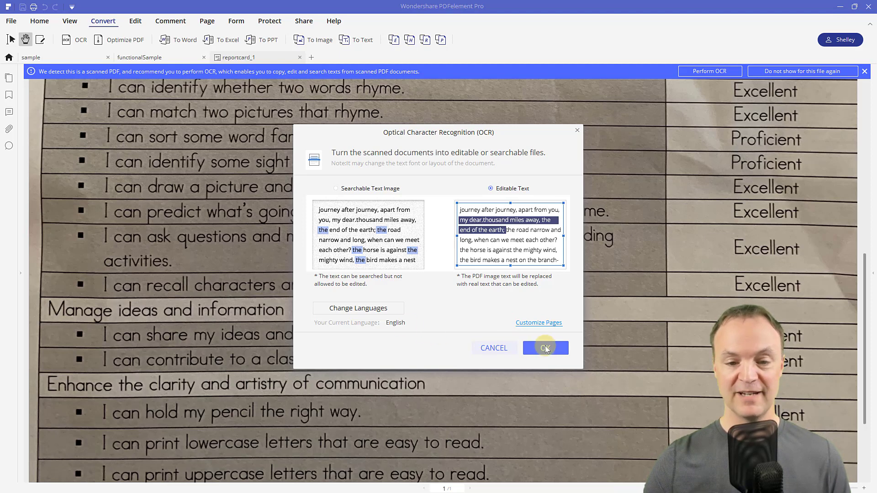
{"action": "left_click", "coordinate": [545, 348]}
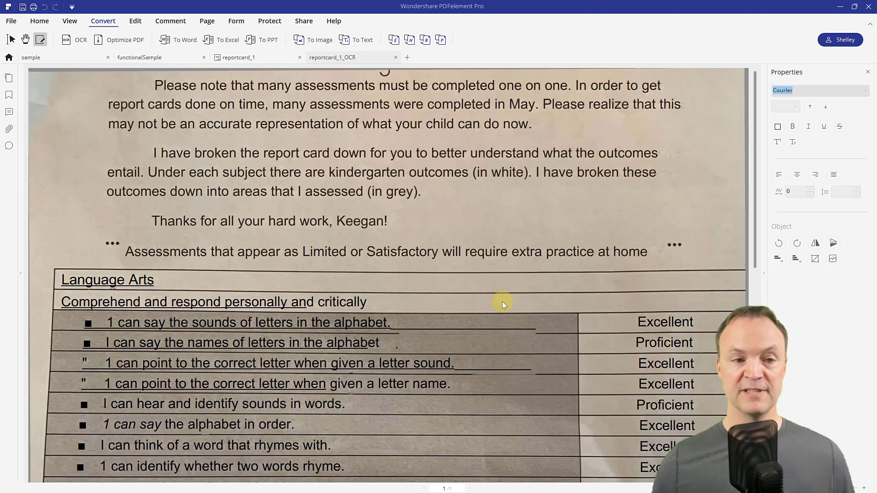
- Replace 'can say the alphabet in' with 'changes' so the line reads '1changes order.'
{"action": "scroll", "coordinate": [443, 332], "scroll_direction": "down", "scroll_amount": 3}
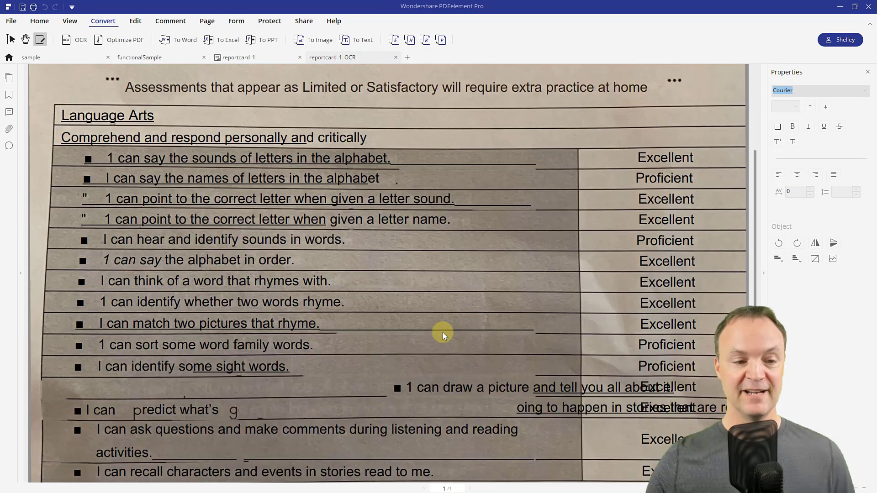
{"action": "left_click", "coordinate": [147, 259]}
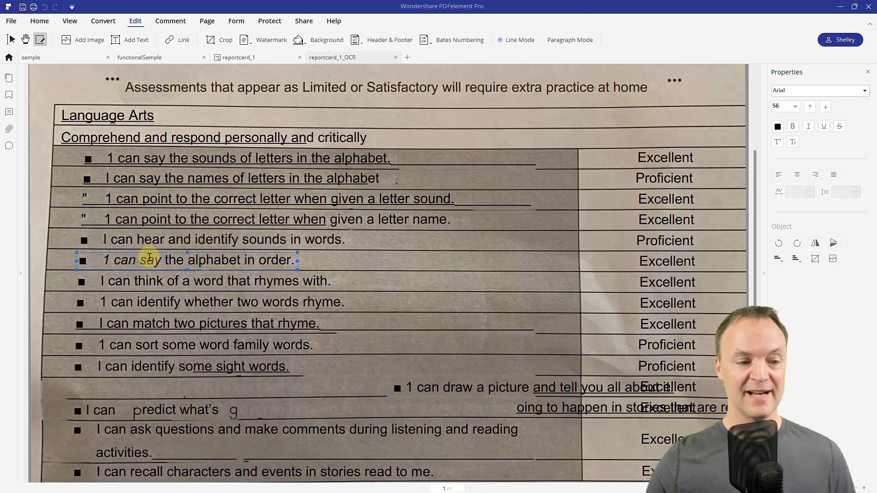
{"action": "left_click_drag", "start_coordinate": [114, 260], "coordinate": [262, 260]}
{"action": "key", "text": "BackSpace"}
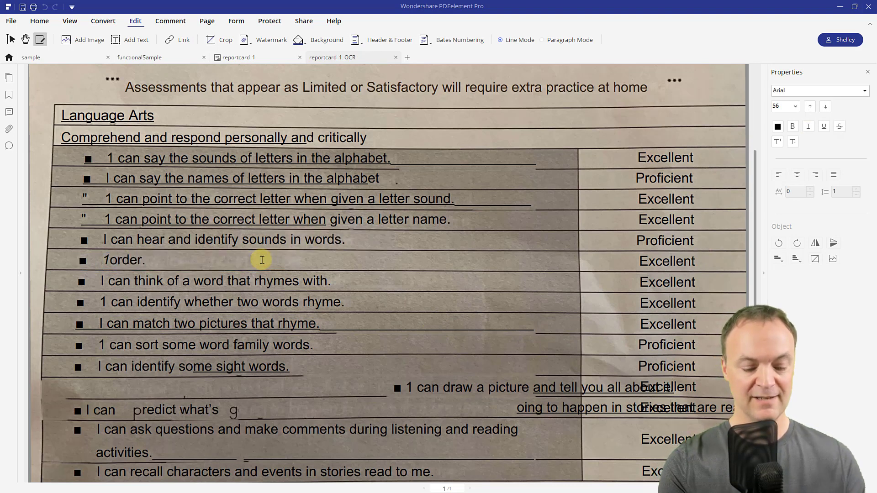
{"action": "type", "text": "changew"}
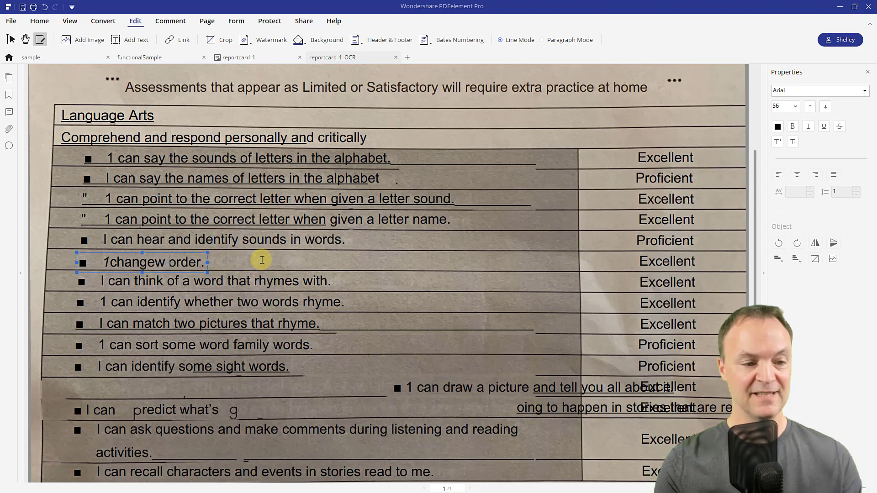
{"action": "key", "text": "BackSpace"}
{"action": "key", "text": "BackSpace"}
{"action": "type", "text": "s"}
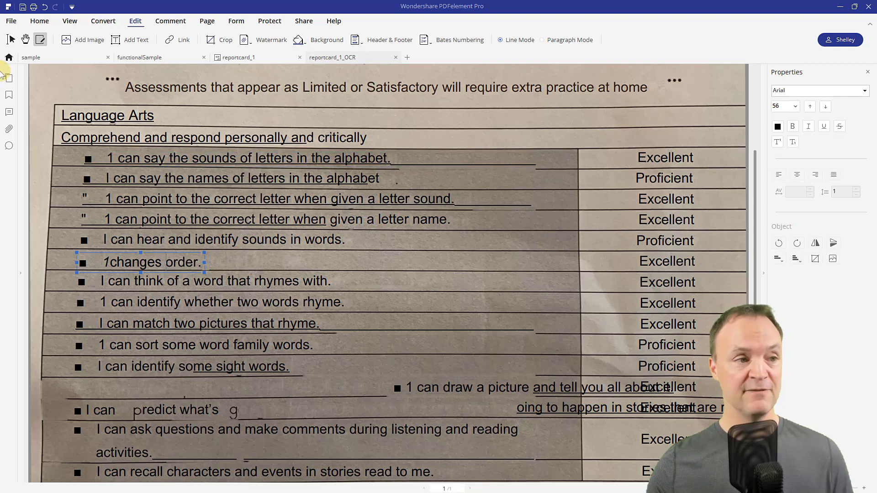
- Go back to the start page and open Batch Process set to Word (.docx) output
{"action": "left_click", "coordinate": [10, 58]}
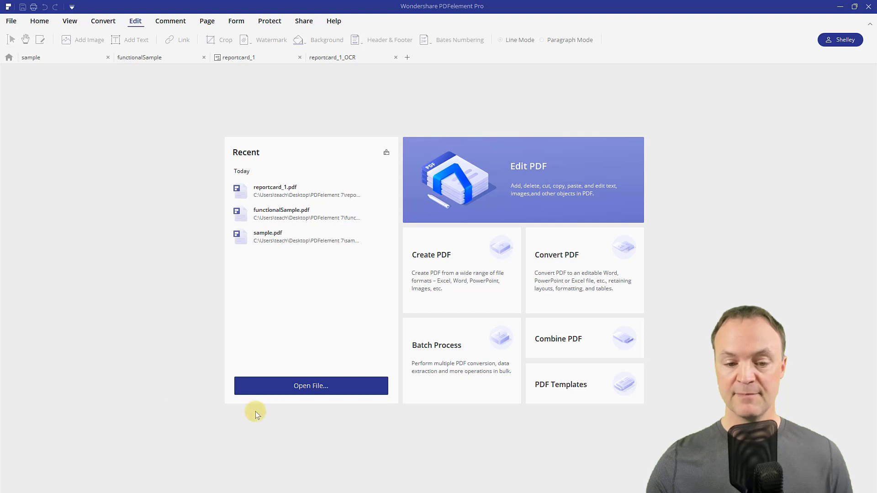
{"action": "left_click", "coordinate": [453, 351]}
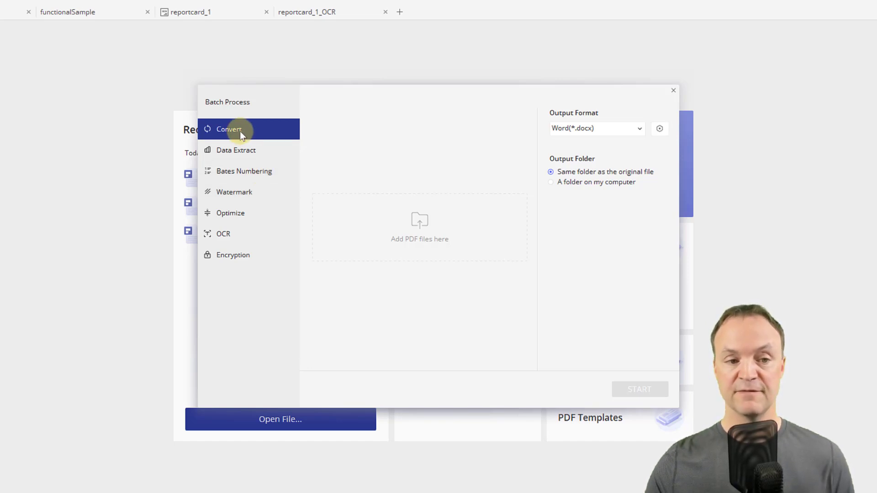
- Add sample.pdf, reportcard_1.pdf and functionalSample.pdf to the batch and convert all three to Word
{"action": "left_click", "coordinate": [424, 231]}
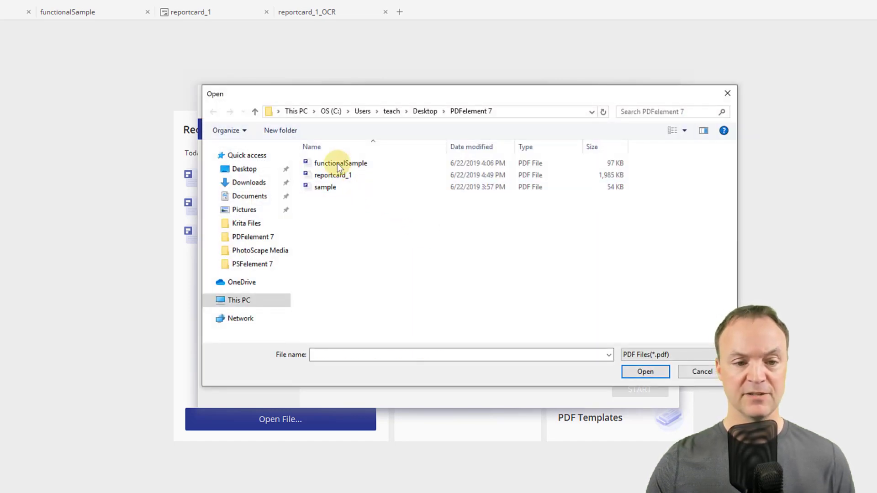
{"action": "left_click_drag", "start_coordinate": [337, 163], "coordinate": [349, 192]}
{"action": "left_click", "coordinate": [637, 368]}
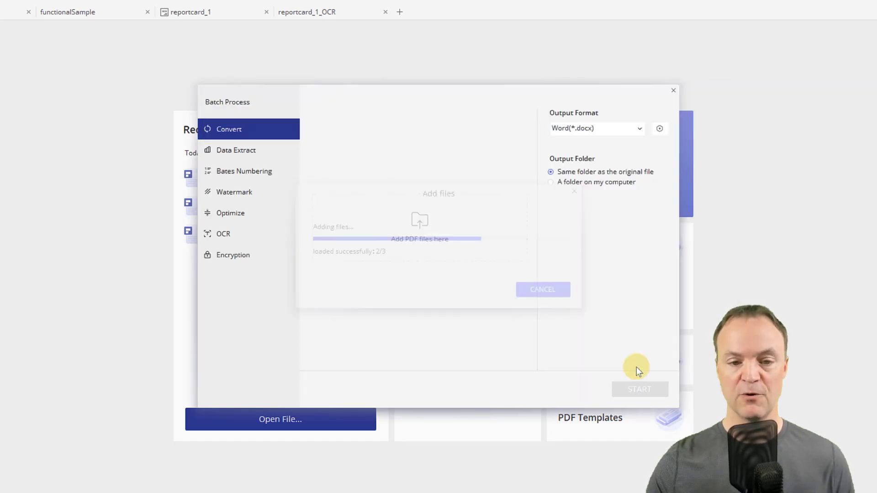
{"action": "mouse_move", "coordinate": [412, 169]}
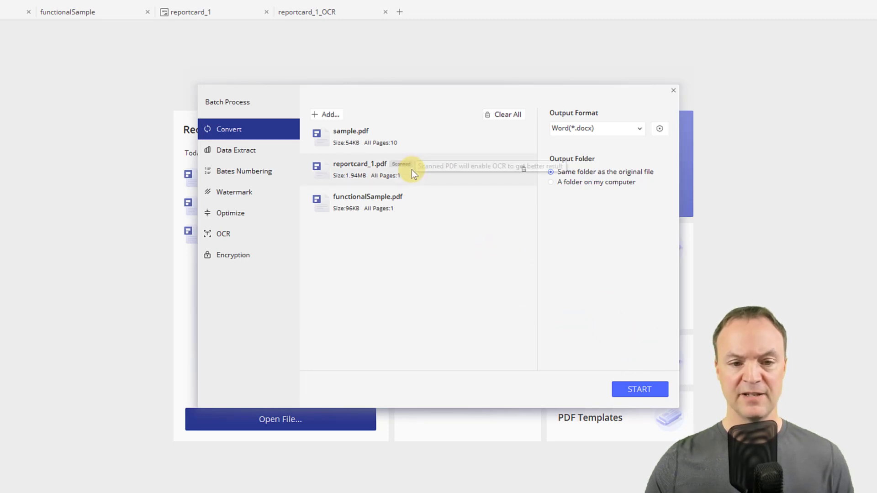
{"action": "left_click", "coordinate": [643, 388]}
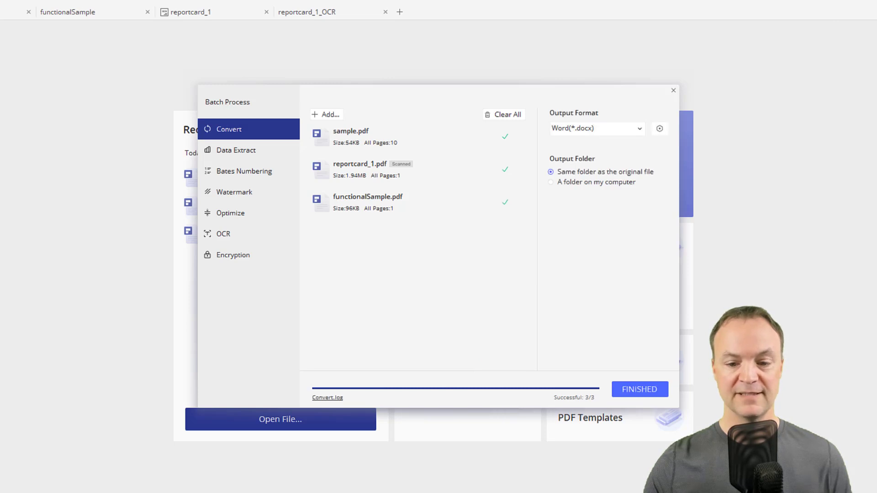
{"action": "left_click", "coordinate": [634, 389]}
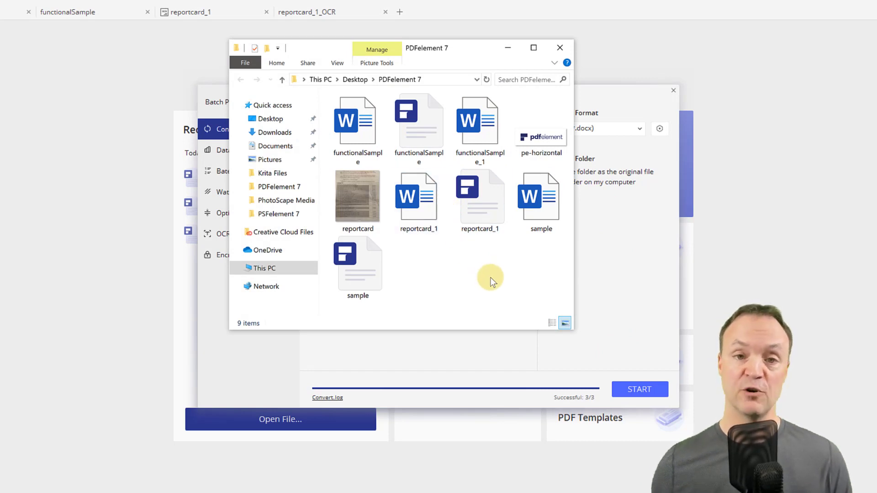
{"action": "left_click", "coordinate": [560, 48]}
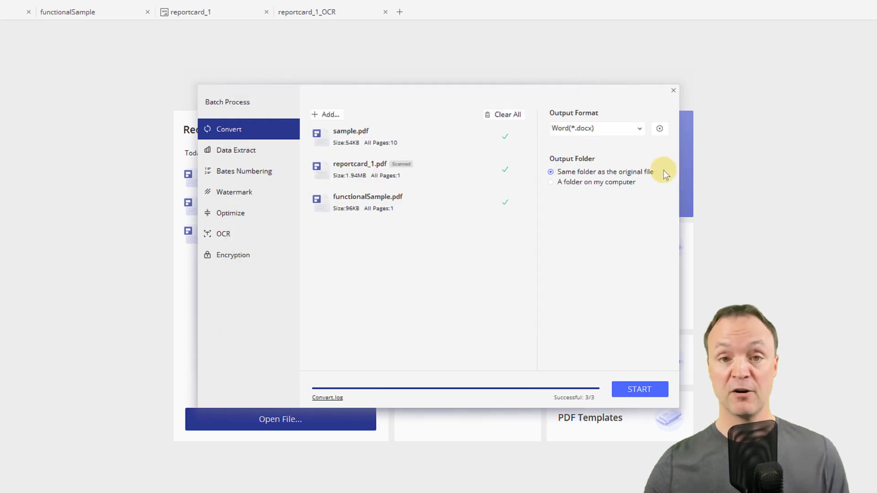
- Close the Batch Process window and bring up the Share ribbon options
{"action": "left_click", "coordinate": [674, 90]}
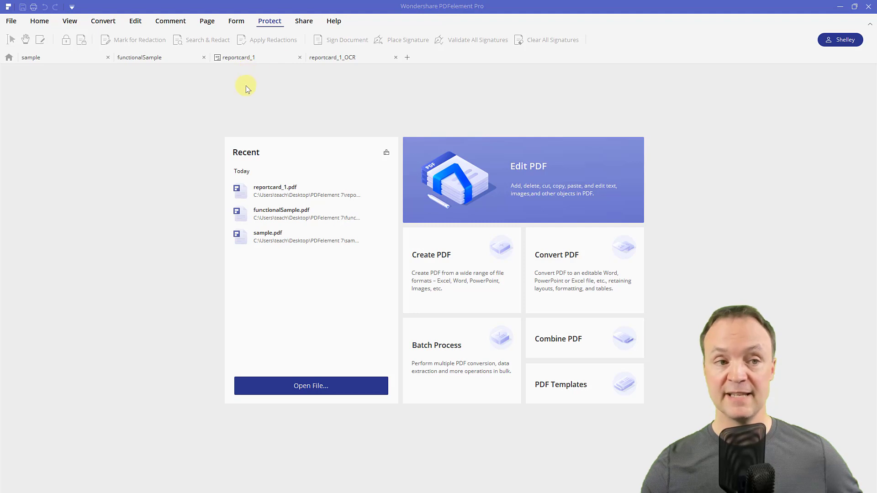
{"action": "left_click", "coordinate": [296, 24]}
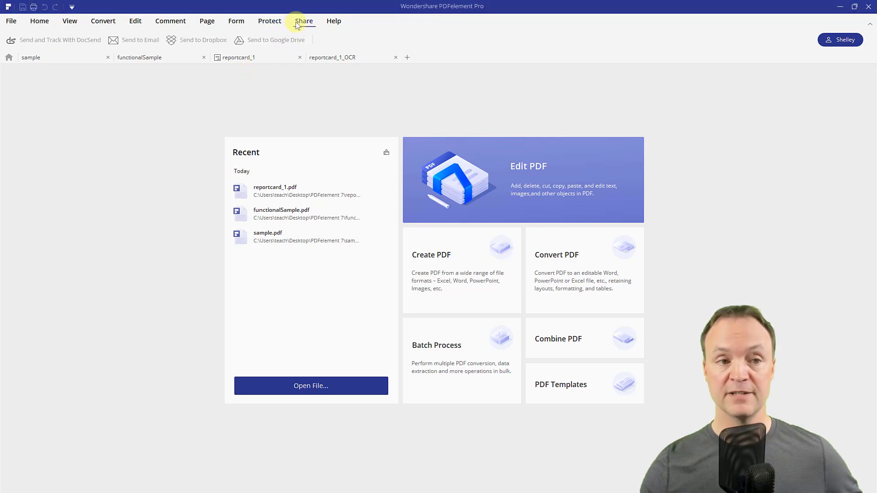